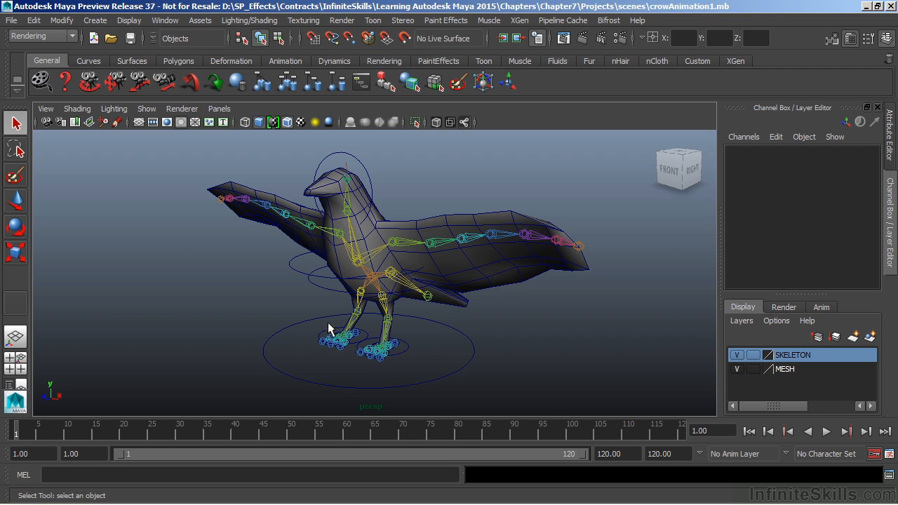
# Select the crow's body control and key its Translate and Rotate channels at frame 1
pyautogui.click(332, 291)
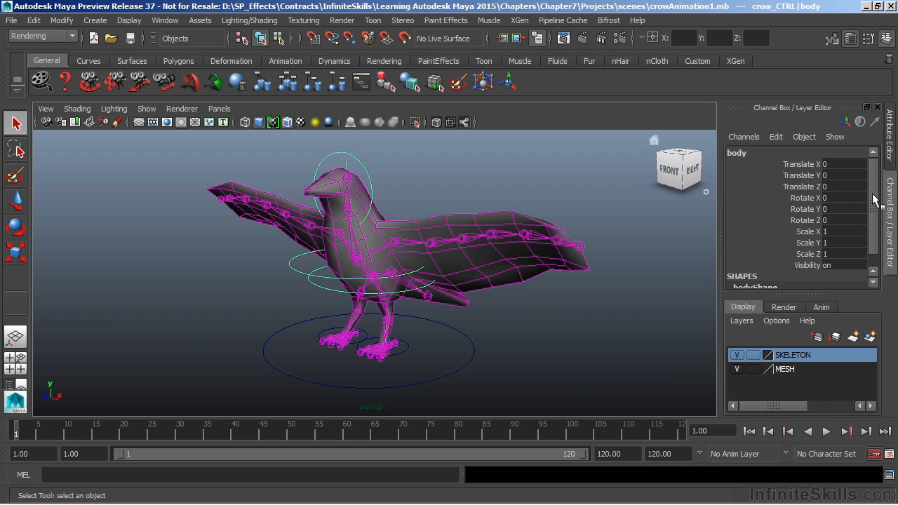
pyautogui.scroll(-1, 877, 191)
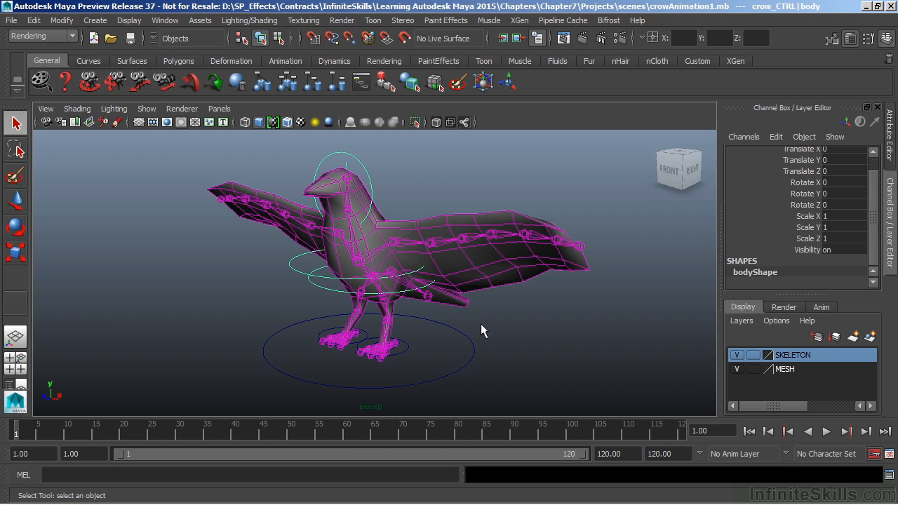
pyautogui.scroll(1, 875, 171)
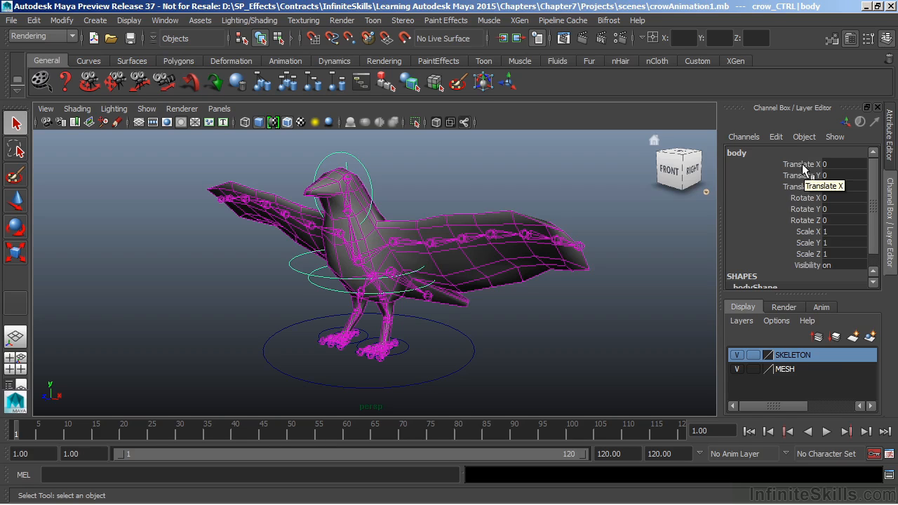
pyautogui.moveTo(803, 169); pyautogui.dragTo(815, 224)
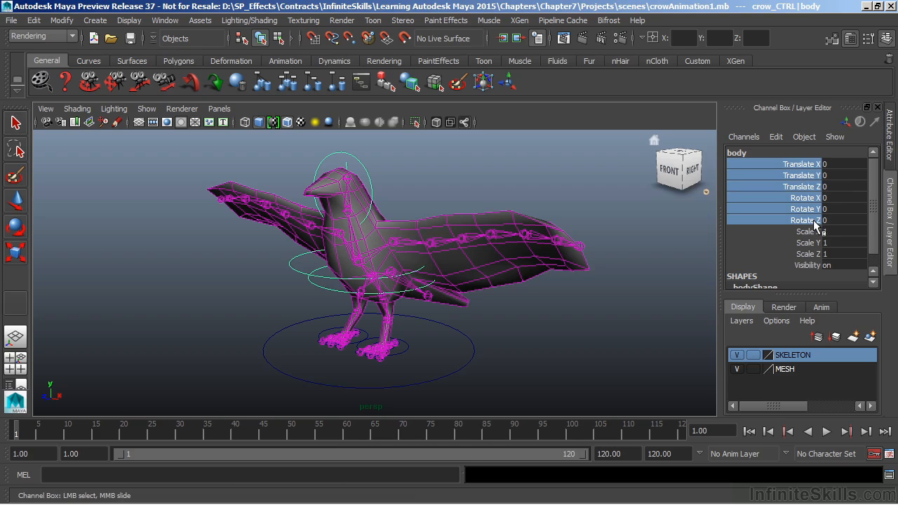
pyautogui.rightClick(792, 188)
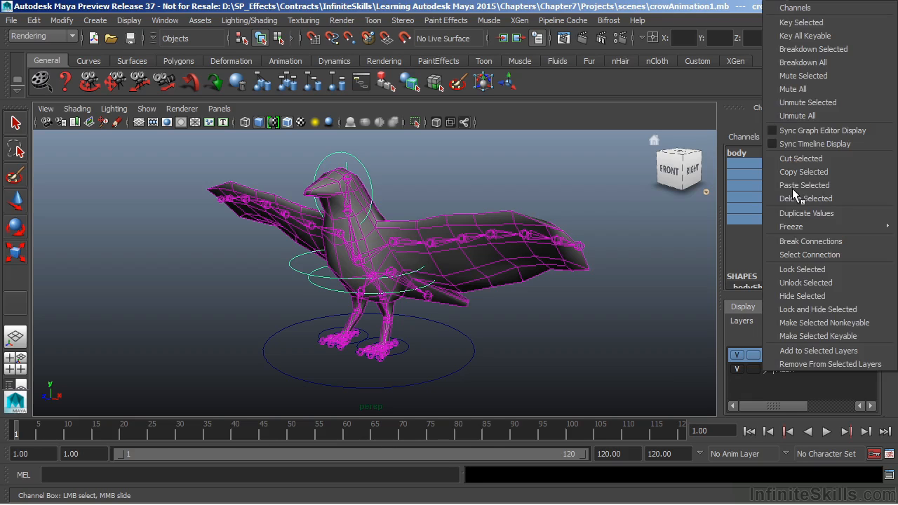
pyautogui.click(793, 23)
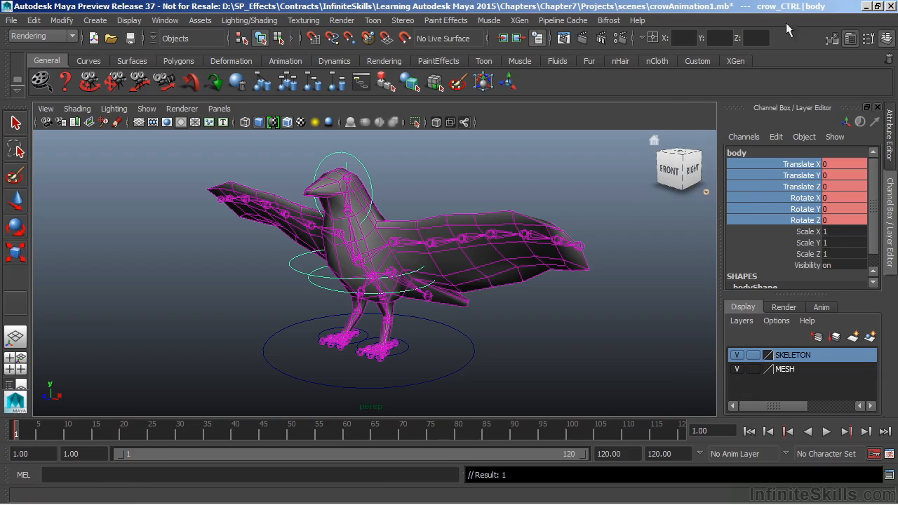
# At frame 30, lower the body control to about -0.782 in Translate Y and shift it forward to about 1.343 in Translate Z
pyautogui.doubleClick(478, 342)
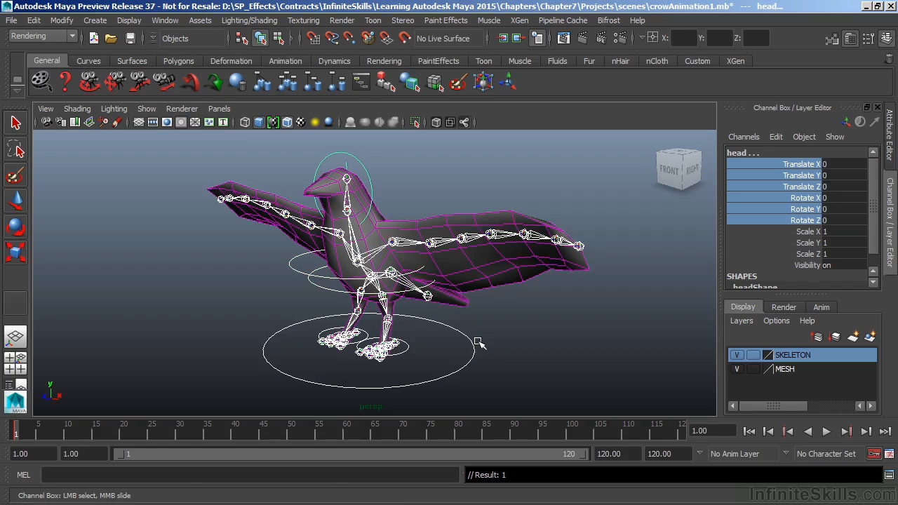
pyautogui.press('w')
pyautogui.hotkey('ctrl', 'z')
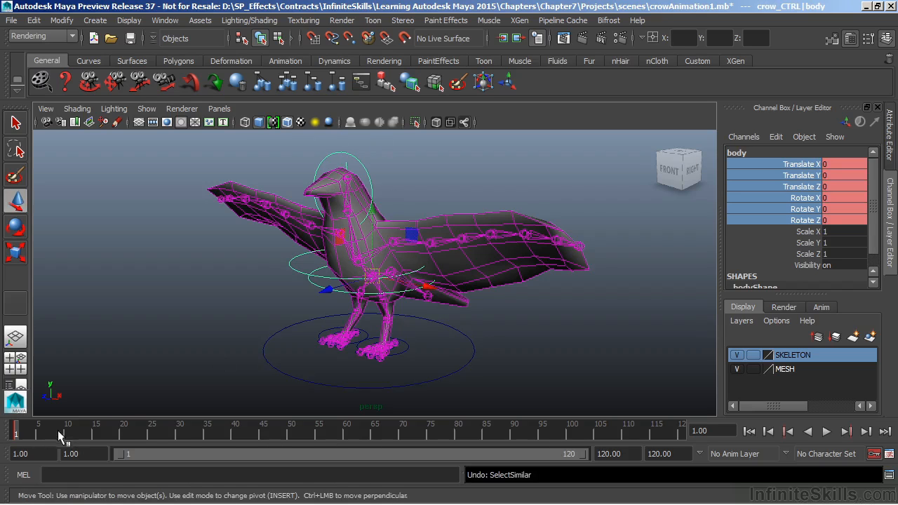
pyautogui.click(175, 429)
pyautogui.moveTo(373, 209); pyautogui.dragTo(374, 223)
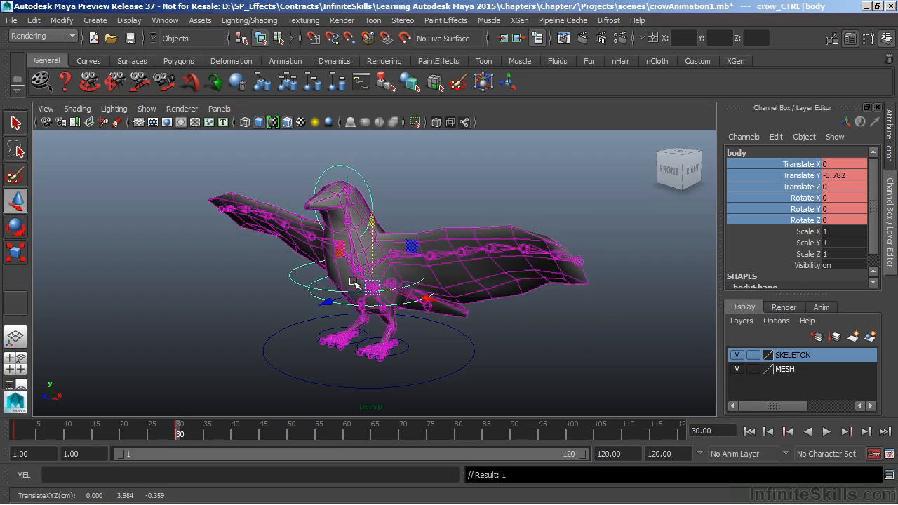
pyautogui.moveTo(327, 304); pyautogui.dragTo(313, 310)
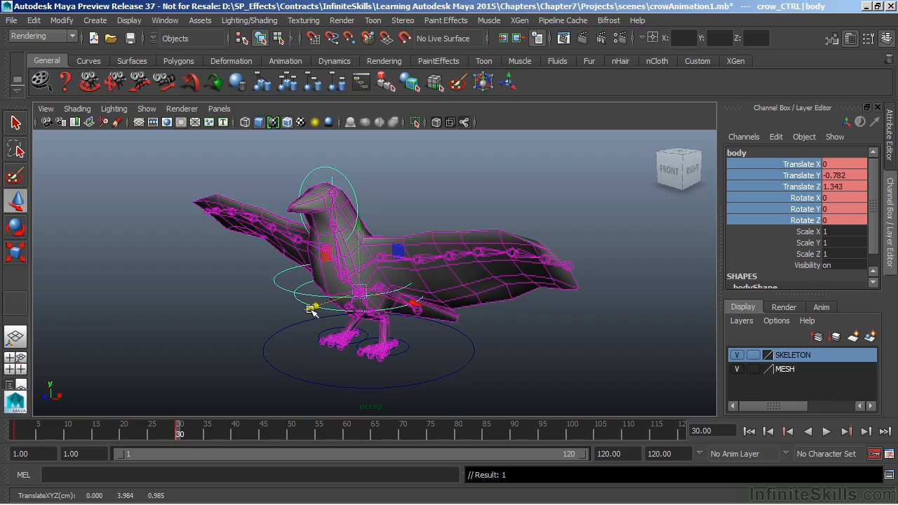
# At frame 60, pose the body control at about -0.274 Translate Y and 2.847 Translate Z, pitched forward to about 20.378 Rotate X
pyautogui.moveTo(176, 432); pyautogui.dragTo(347, 435)
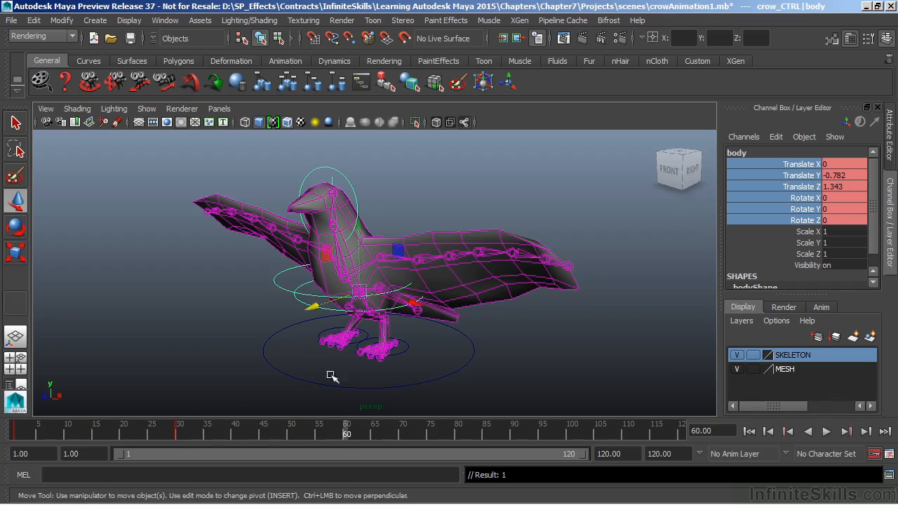
pyautogui.moveTo(357, 230)
pyautogui.mouseDown()
pyautogui.moveTo(351, 202)
pyautogui.moveTo(343, 225)
pyautogui.mouseUp()
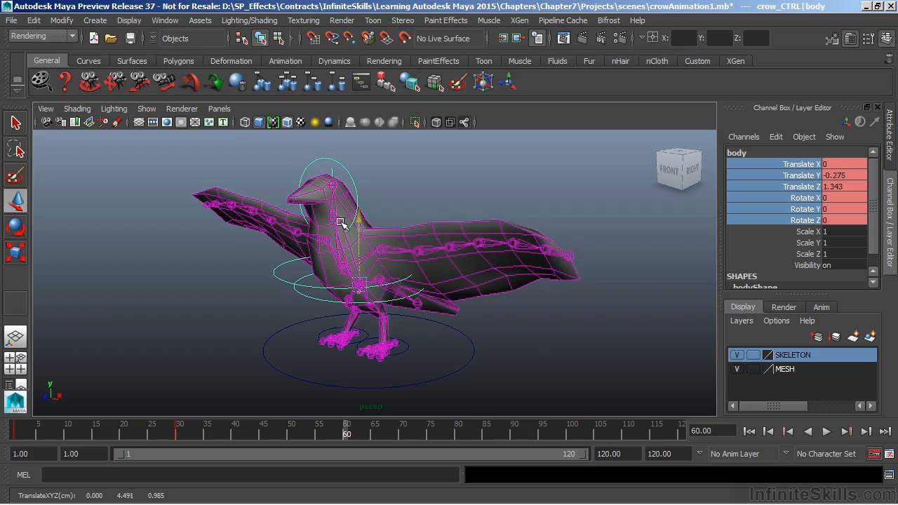
pyautogui.moveTo(313, 300); pyautogui.dragTo(297, 306)
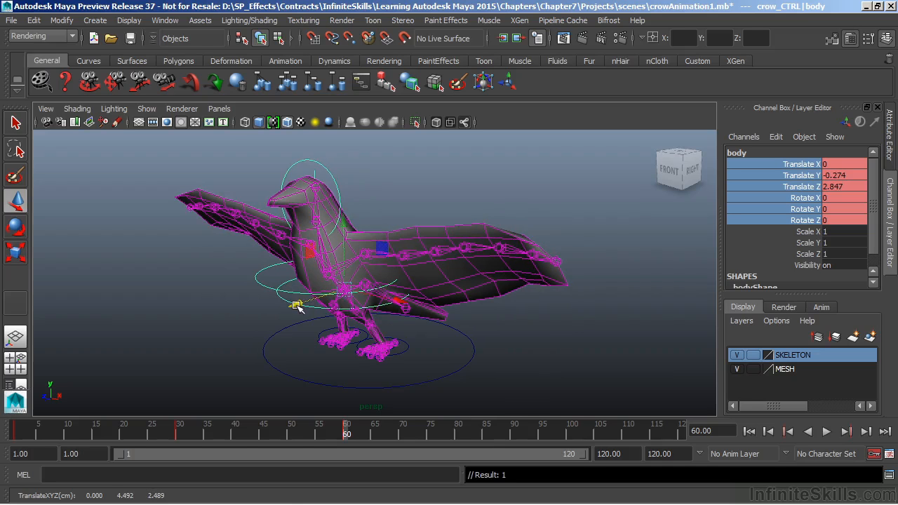
pyautogui.press('e')
pyautogui.moveTo(302, 271); pyautogui.dragTo(305, 298)
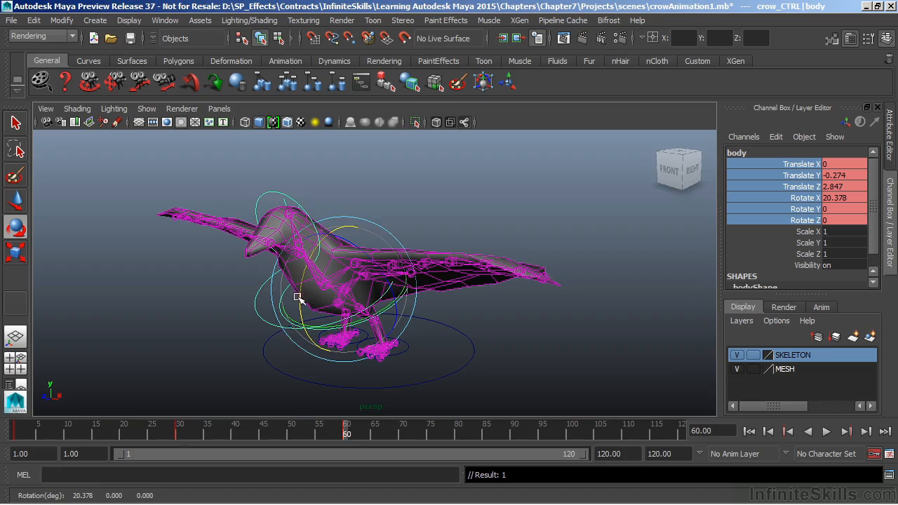
pyautogui.moveTo(345, 433); pyautogui.dragTo(341, 503)
pyautogui.press('e')
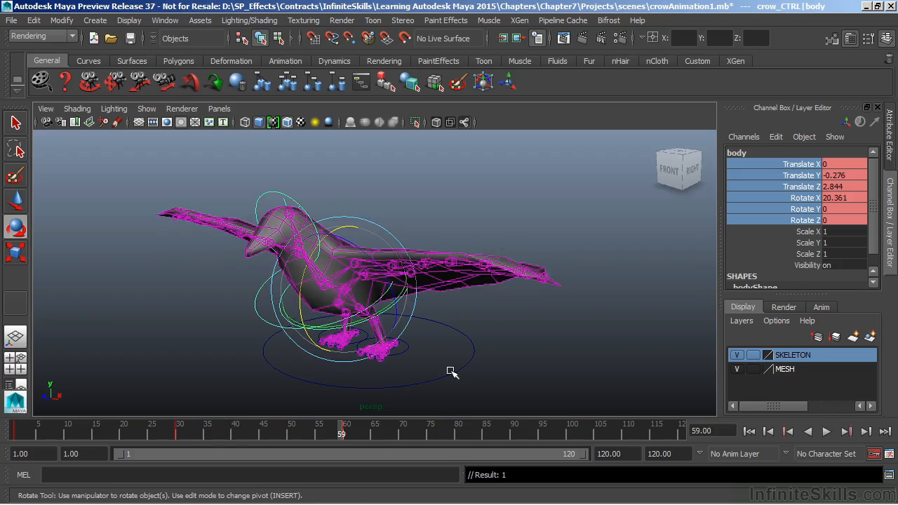
# Select the main control crow_CTRL and key its Translate and Rotate channels at frame 1
pyautogui.click(453, 373)
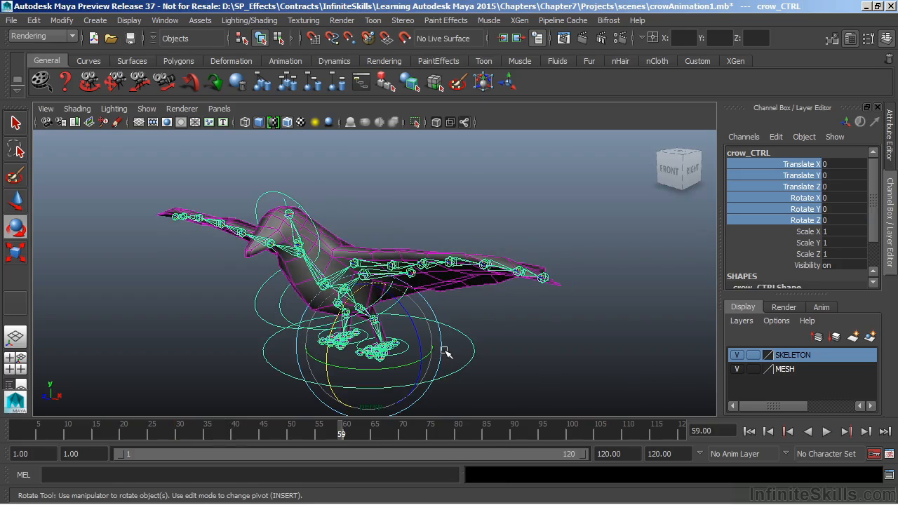
pyautogui.press('w')
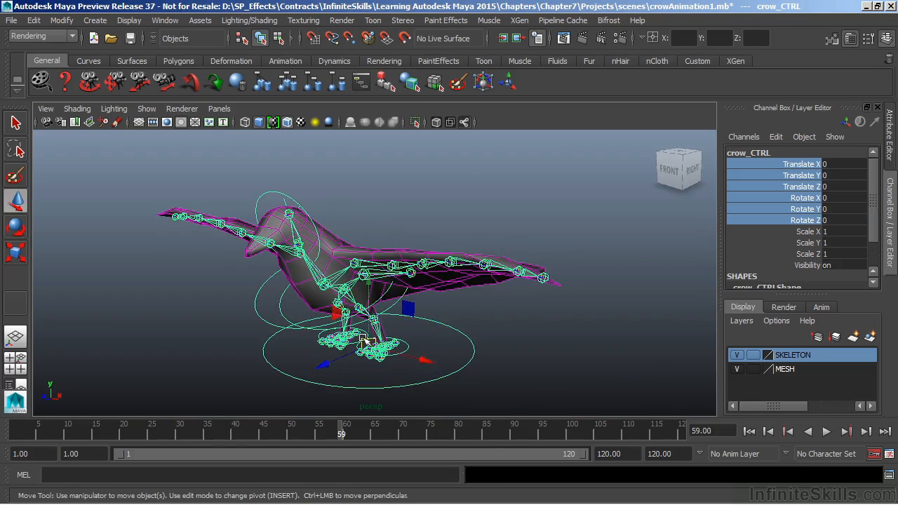
pyautogui.moveTo(372, 348); pyautogui.dragTo(356, 286)
pyautogui.hotkey('ctrl', 'z')
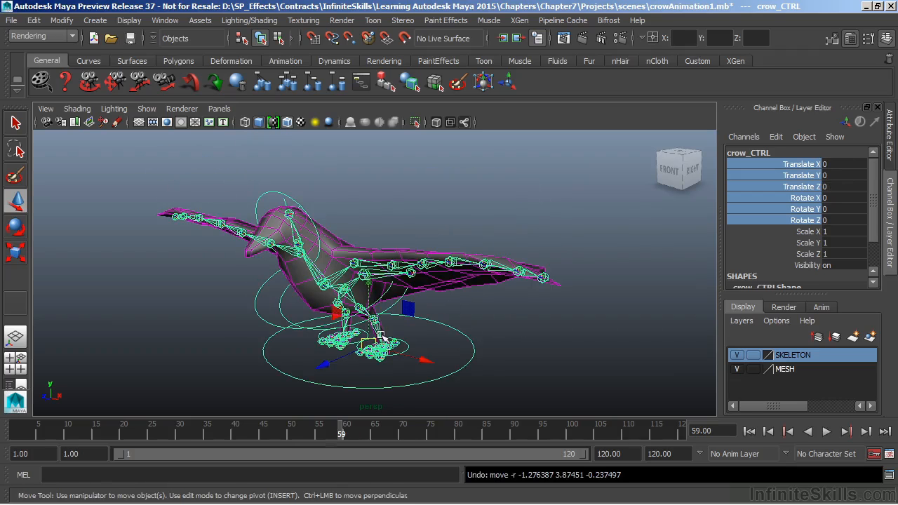
pyautogui.moveTo(344, 434); pyautogui.dragTo(1, 440)
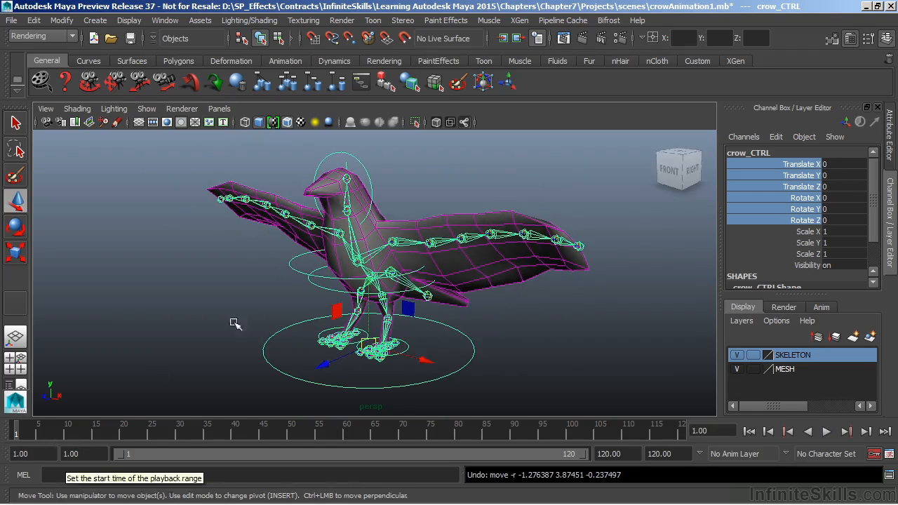
pyautogui.rightClick(805, 177)
pyautogui.click(800, 23)
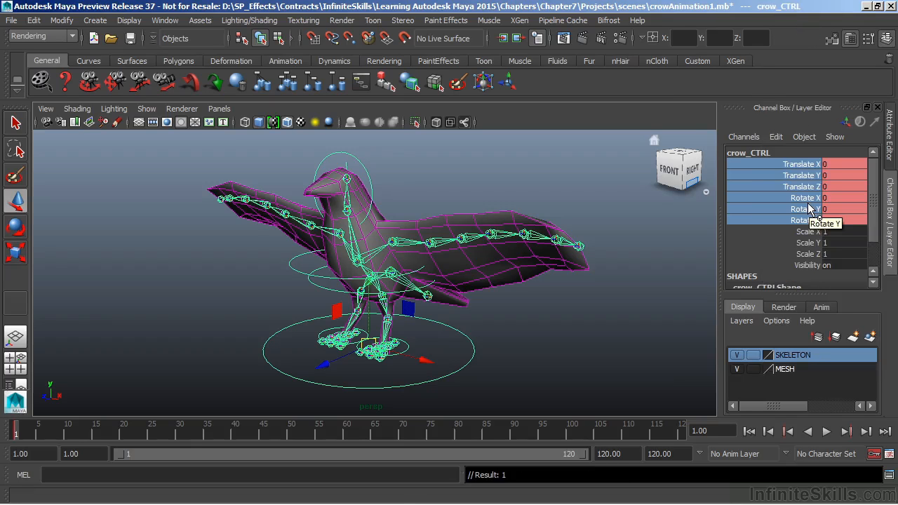
# Key the unchanged Translate and Rotate channels of crow_CTRL at frame 30
pyautogui.moveTo(173, 435); pyautogui.dragTo(179, 439)
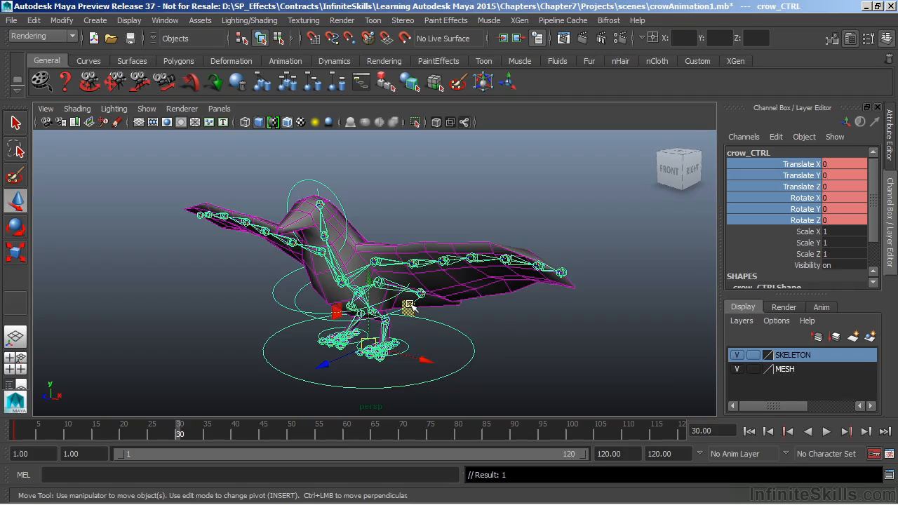
pyautogui.rightClick(804, 179)
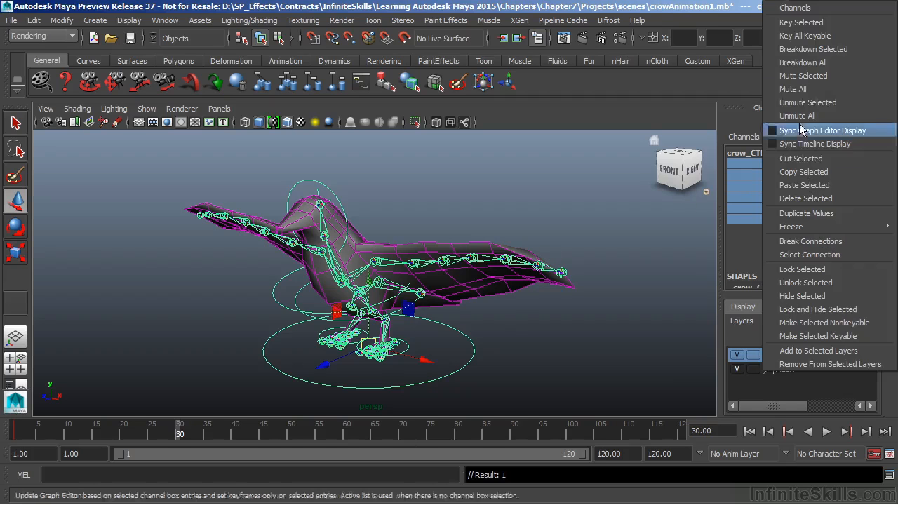
pyautogui.click(805, 23)
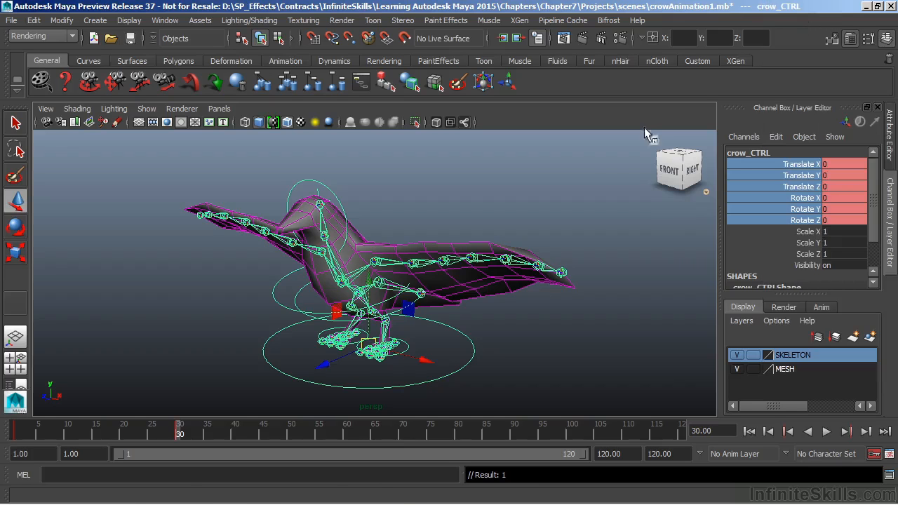
# At frame 60, raise crow_CTRL to about 0.396 in Translate Y, pitch it to about 2.434 in Rotate X, and key it
pyautogui.hotkey('alt', 'v')
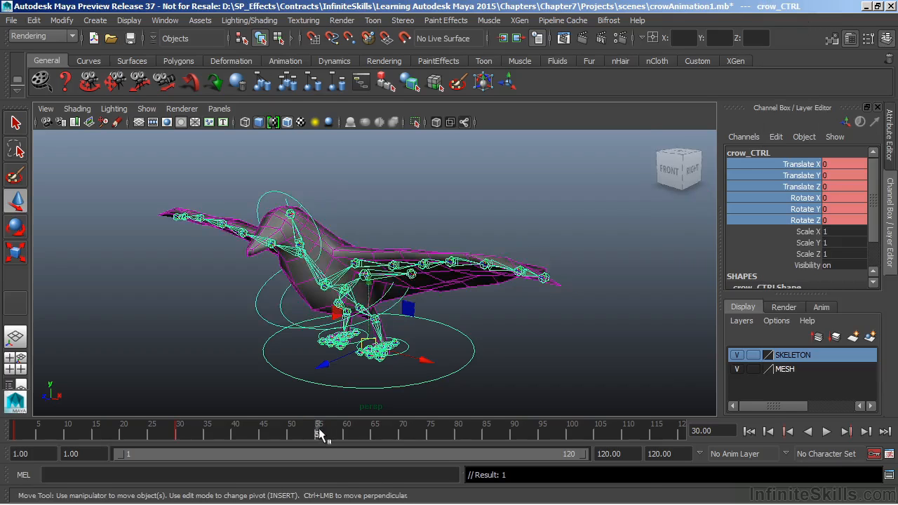
pyautogui.hotkey('alt', 'v')
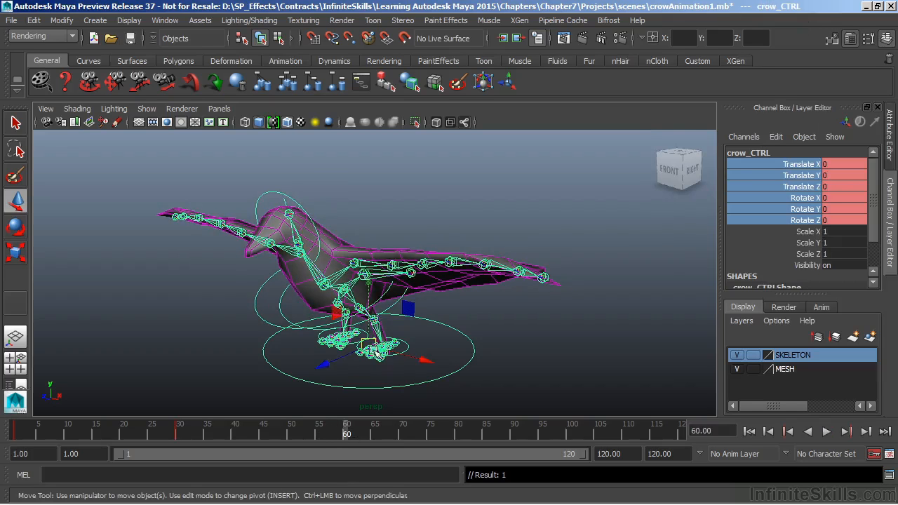
pyautogui.moveTo(370, 282)
pyautogui.mouseDown()
pyautogui.moveTo(350, 273)
pyautogui.moveTo(372, 277)
pyautogui.mouseUp()
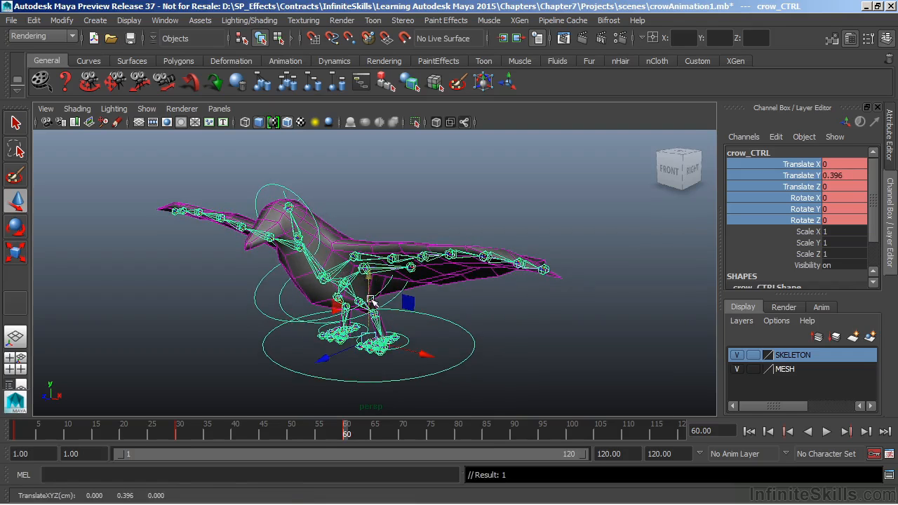
pyautogui.press('e')
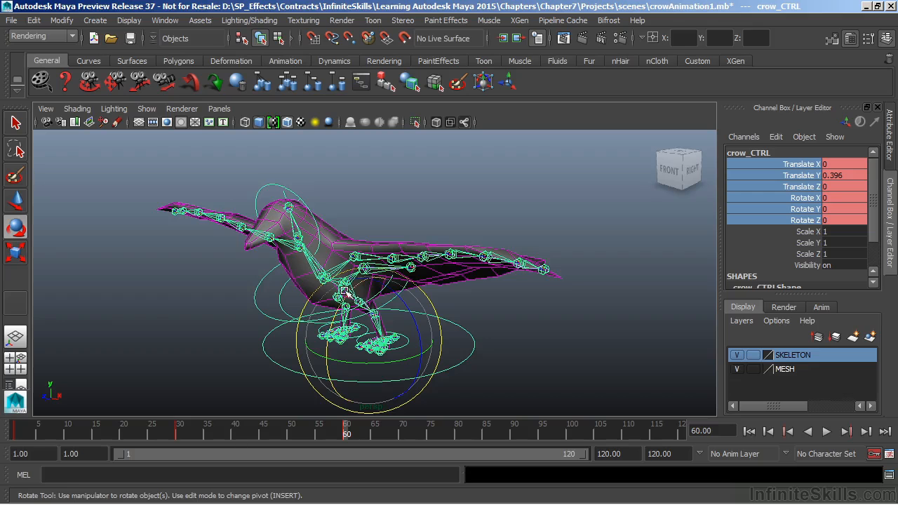
pyautogui.moveTo(345, 297); pyautogui.dragTo(343, 300)
pyautogui.press('s')
# At frame 90, pose crow_CTRL in flight at about 3.56 Translate Y, 6.576 Translate Z and 17.273 Rotate X
pyautogui.moveTo(343, 429); pyautogui.dragTo(404, 454)
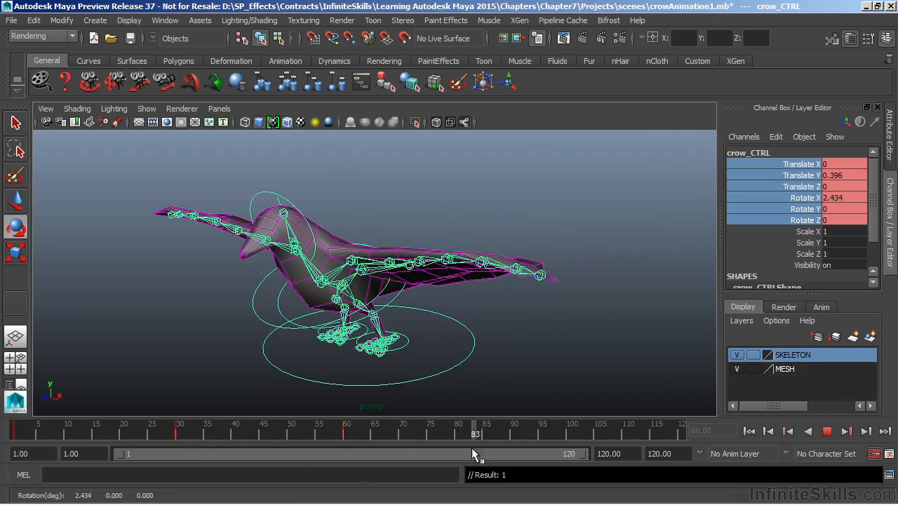
pyautogui.moveTo(510, 449); pyautogui.dragTo(510, 449)
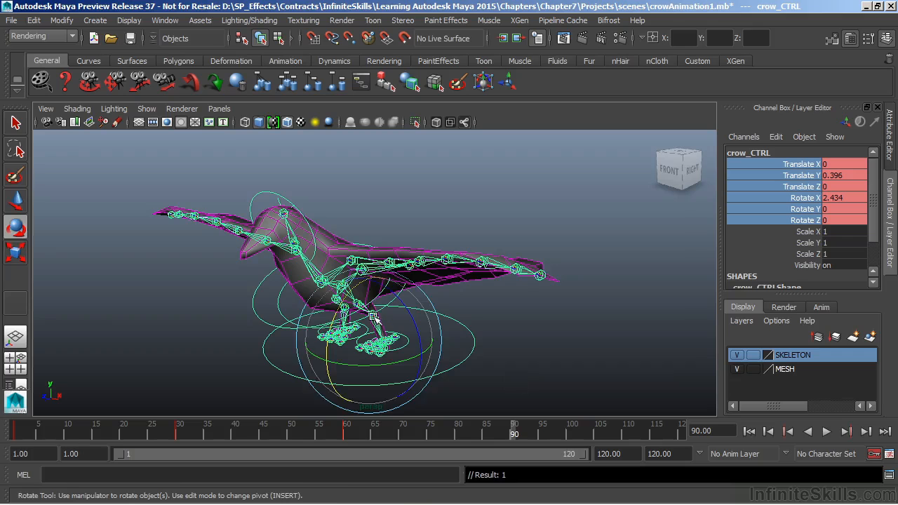
pyautogui.press('w')
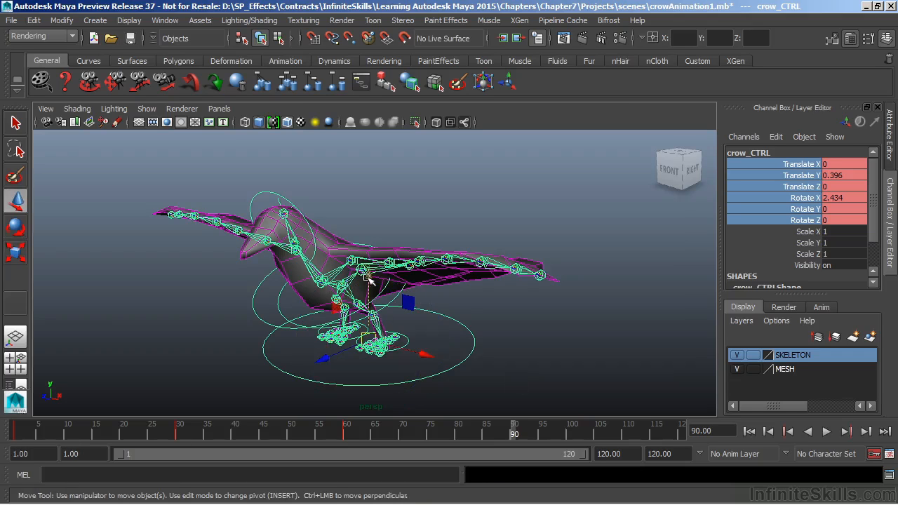
pyautogui.moveTo(369, 279); pyautogui.dragTo(350, 252)
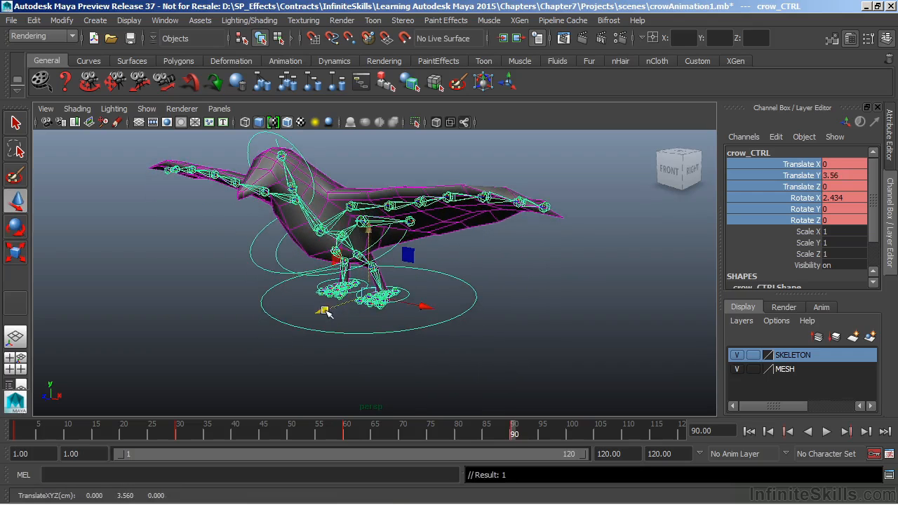
pyautogui.moveTo(322, 311); pyautogui.dragTo(245, 349)
pyautogui.press('e')
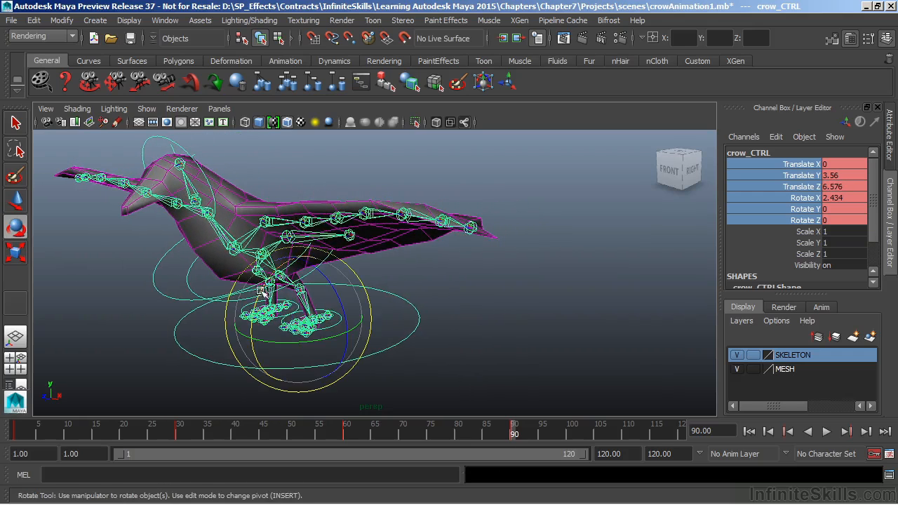
pyautogui.moveTo(263, 291); pyautogui.dragTo(254, 309)
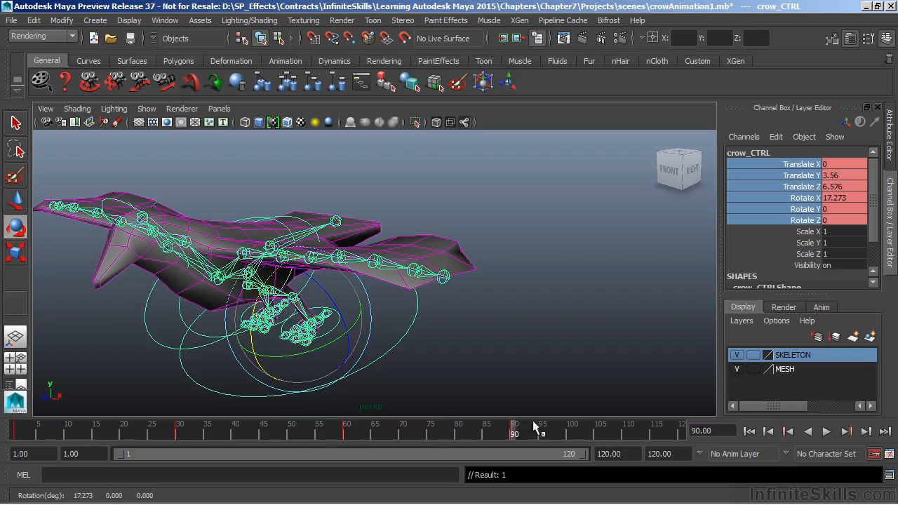
# At frame 120, pose crow_CTRL higher and farther forward at about 6.322 Translate Y, 12.771 Translate Z and 19.565 Rotate X
pyautogui.hotkey('alt', 'v')
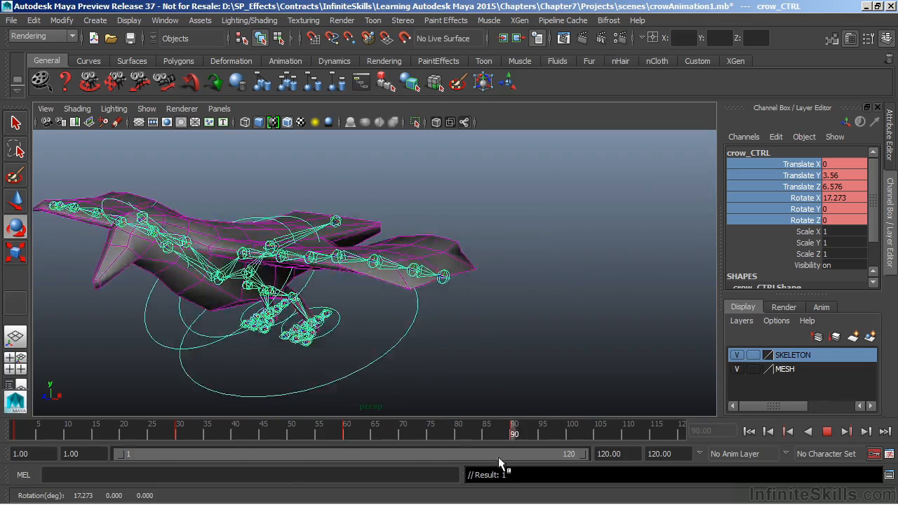
pyautogui.hotkey('alt', 'v')
pyautogui.press('e')
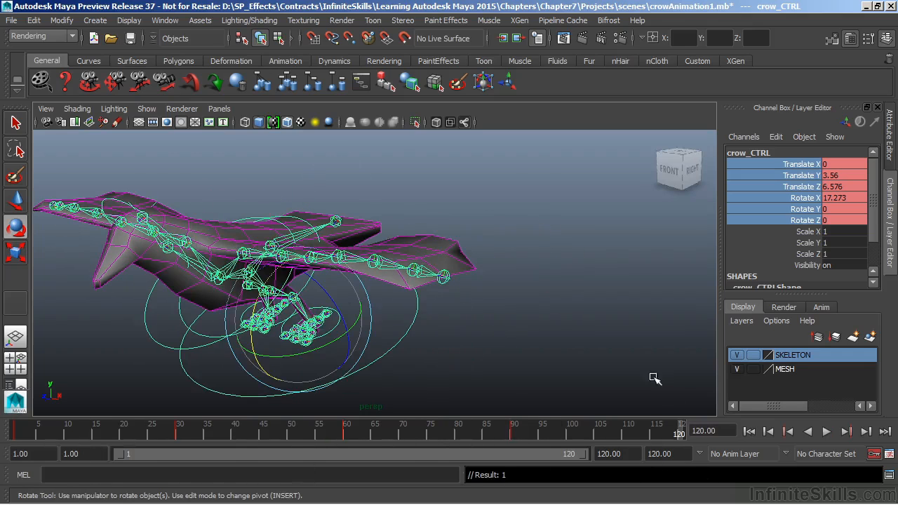
pyautogui.press('w')
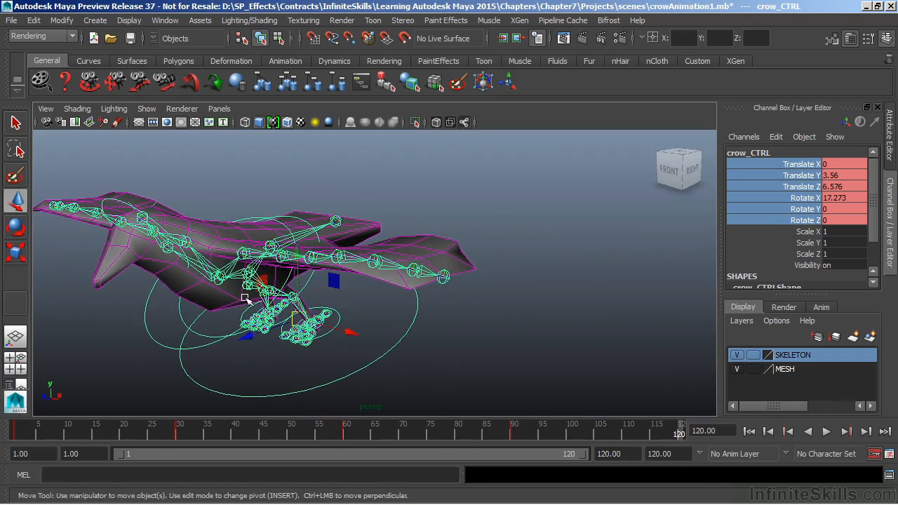
pyautogui.moveTo(298, 256); pyautogui.dragTo(218, 210)
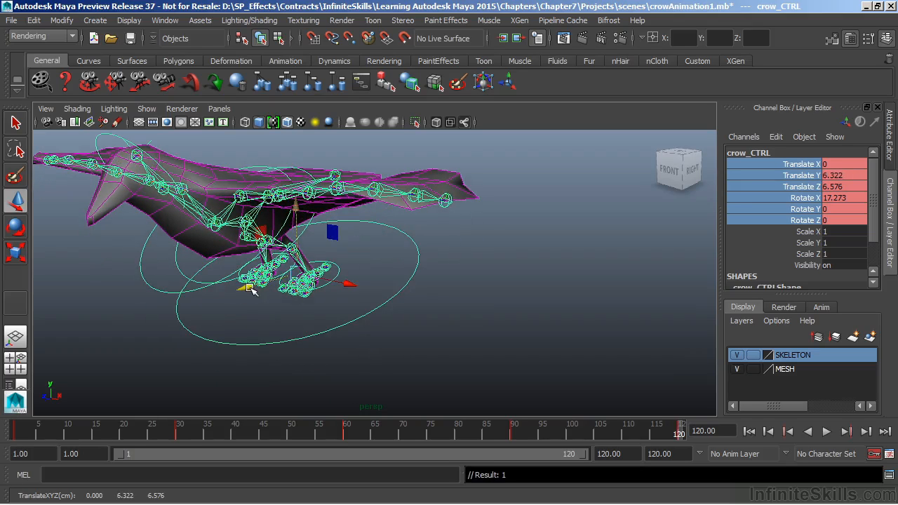
pyautogui.moveTo(251, 291); pyautogui.dragTo(156, 333)
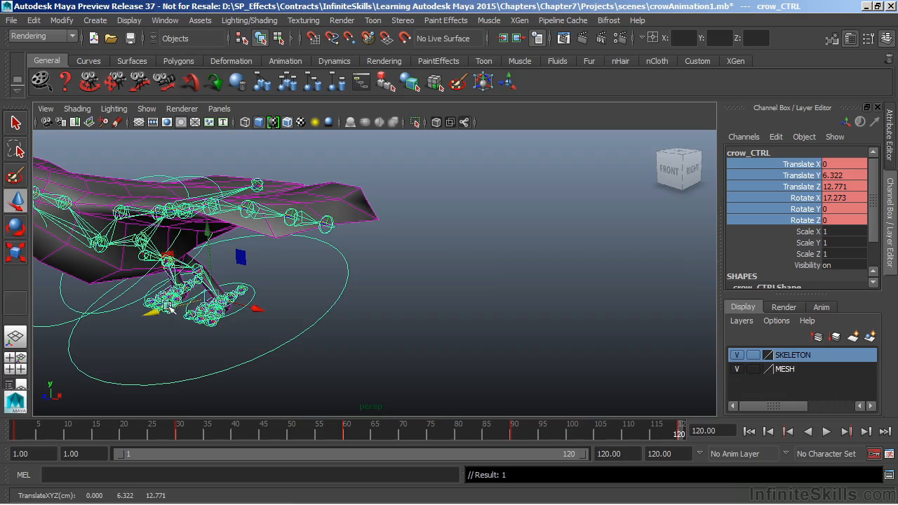
pyautogui.press('e')
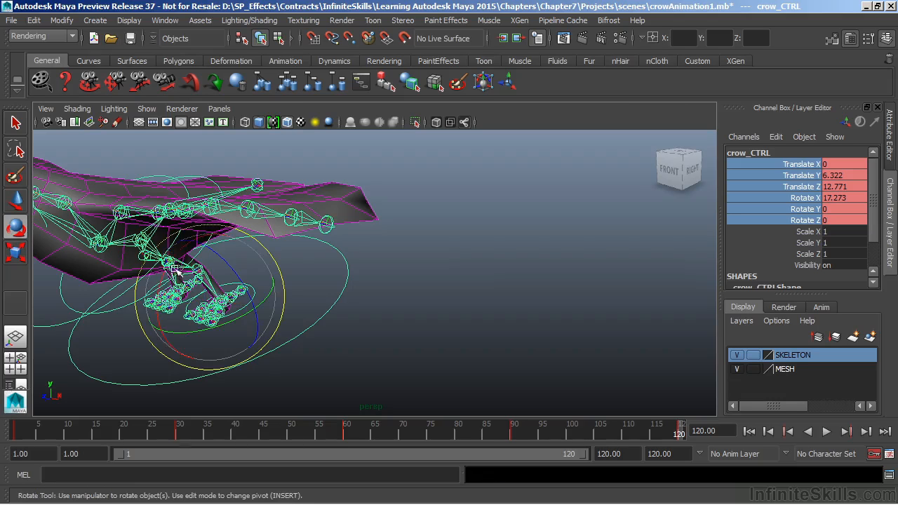
pyautogui.moveTo(169, 275); pyautogui.dragTo(153, 283)
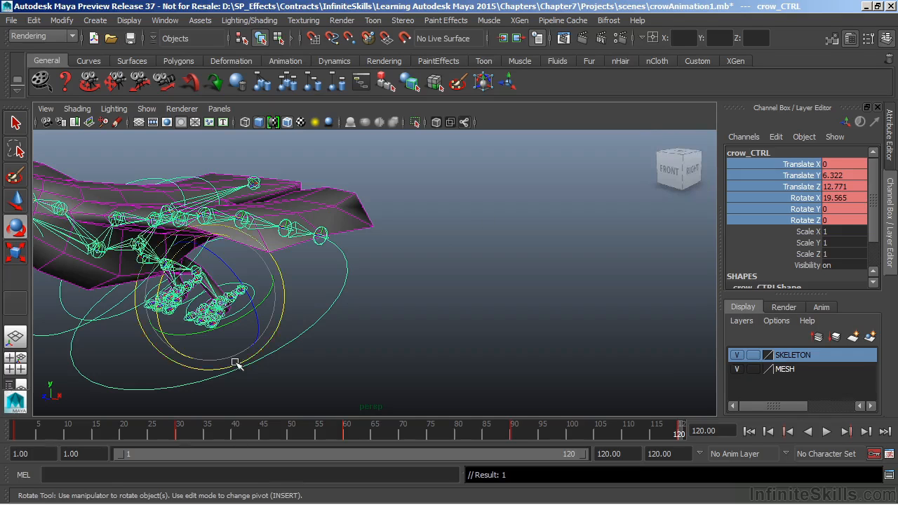
# Return to frame 1, select the left wing's base joint l_wing1, and key its unchanged Rotate X, Y and Z channels
pyautogui.moveTo(52, 429); pyautogui.dragTo(4, 429)
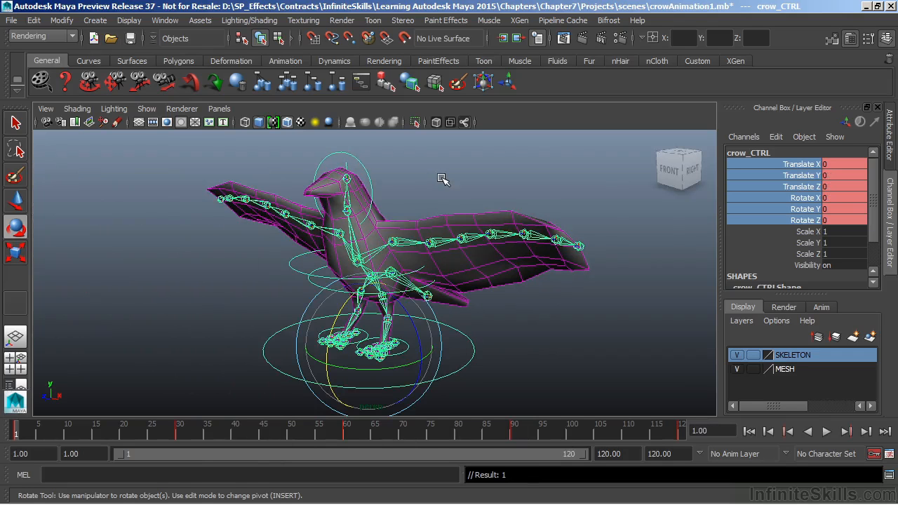
pyautogui.click(395, 243)
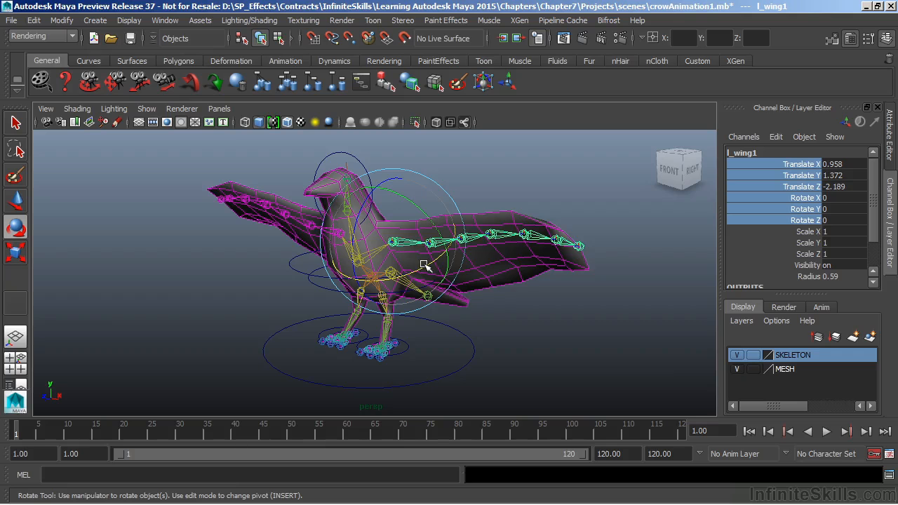
pyautogui.moveTo(425, 268)
pyautogui.mouseDown()
pyautogui.moveTo(403, 284)
pyautogui.moveTo(424, 266)
pyautogui.moveTo(405, 279)
pyautogui.moveTo(424, 278)
pyautogui.moveTo(415, 280)
pyautogui.mouseUp()
pyautogui.hotkey('ctrl', 'z')
pyautogui.click(811, 198)
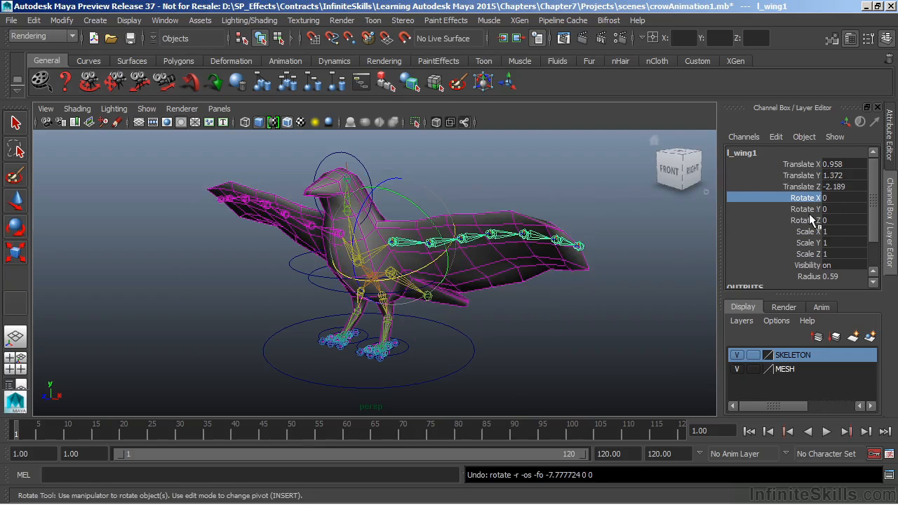
pyautogui.moveTo(811, 219); pyautogui.dragTo(799, 200)
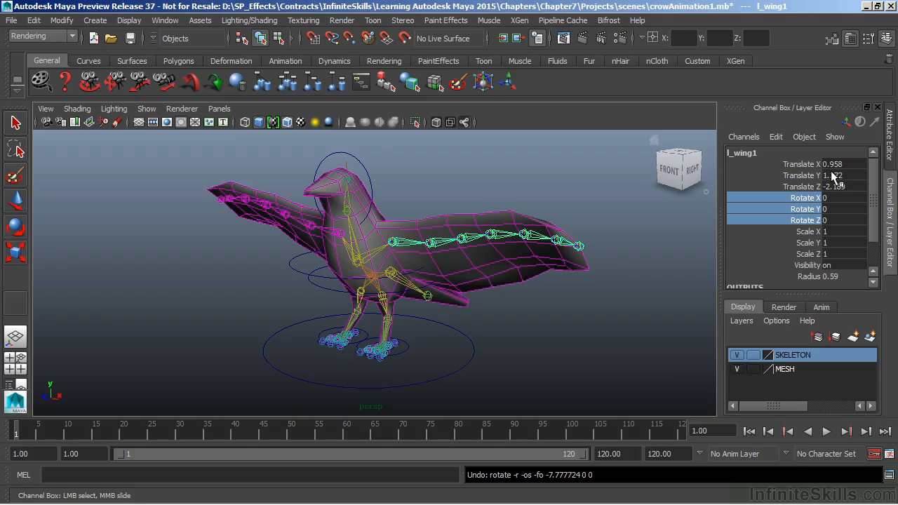
pyautogui.rightClick(800, 211)
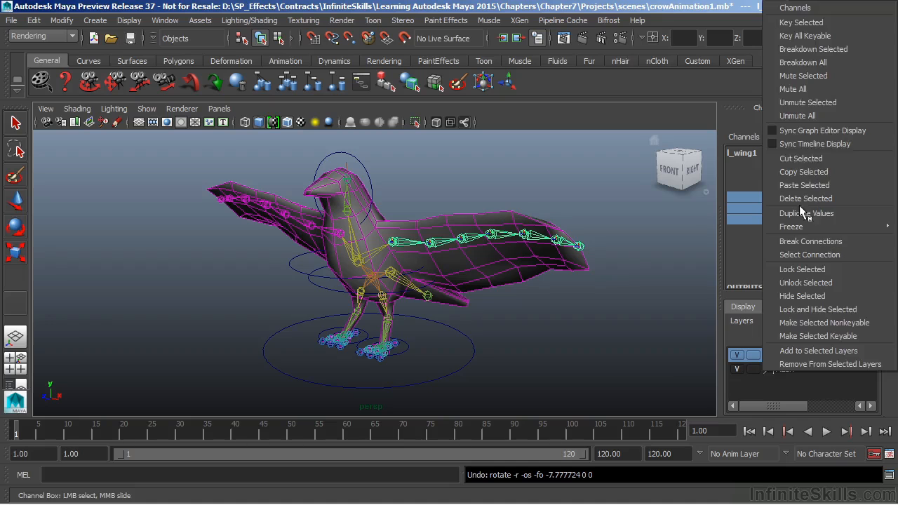
pyautogui.click(804, 23)
# At frame 30, rotate l_wing1 to about 3.556 in Rotate X, -10.212 in Rotate Y and -0.631 in Rotate Z
pyautogui.moveTo(47, 425); pyautogui.dragTo(180, 430)
pyautogui.hotkey('ctrl', 'z')
pyautogui.press('e')
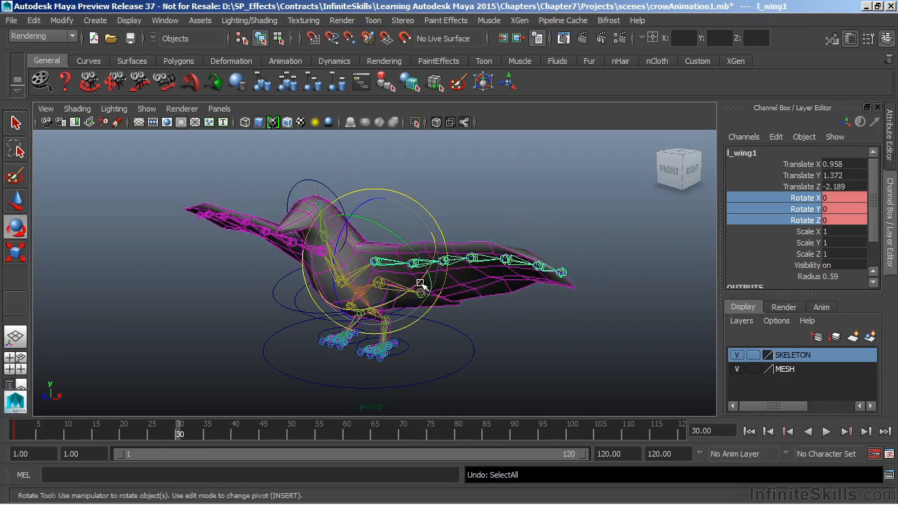
pyautogui.moveTo(418, 284); pyautogui.dragTo(420, 285)
pyautogui.doubleClick(842, 198)
pyautogui.write('3.5')
pyautogui.press('Return')
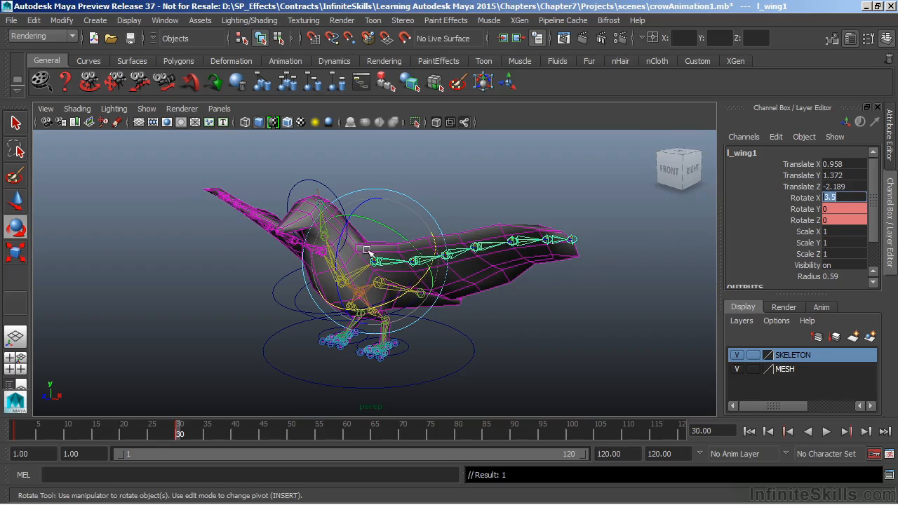
pyautogui.moveTo(399, 234); pyautogui.dragTo(385, 238)
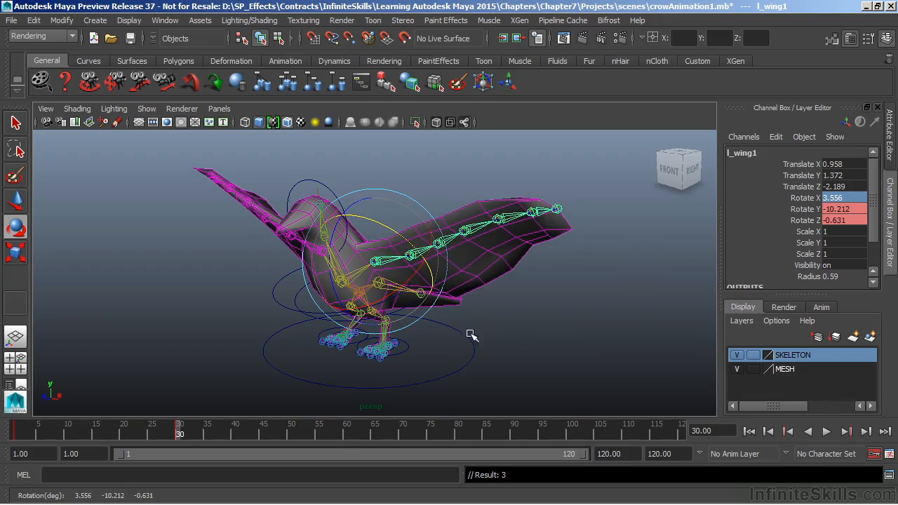
# At frame 60, raise the wings by rotating l_wing1 to about 18.477 in Rotate X and key the pose
pyautogui.moveTo(298, 434); pyautogui.dragTo(343, 437)
pyautogui.moveTo(360, 283); pyautogui.dragTo(374, 287)
pyautogui.press('s')
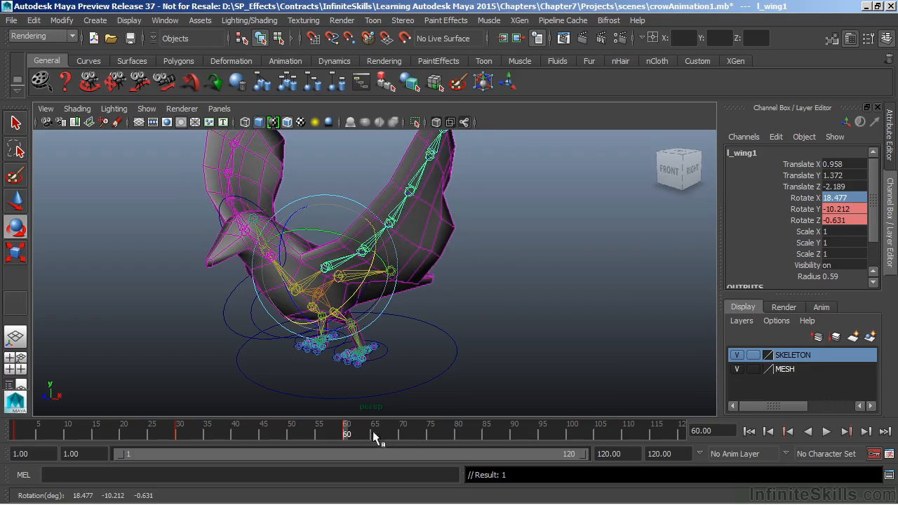
# At frame 70, swing the wings down by rotating l_wing1 to about -31.085 X, 26.924 Y and -21.261 Z
pyautogui.hotkey('alt', 'v')
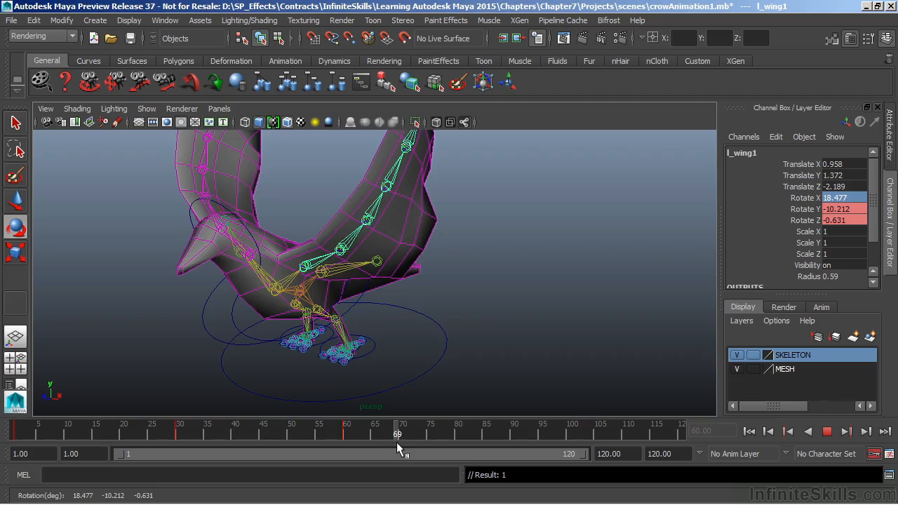
pyautogui.moveTo(397, 442); pyautogui.dragTo(402, 442)
pyautogui.moveTo(341, 263)
pyautogui.mouseDown()
pyautogui.moveTo(311, 296)
pyautogui.moveTo(348, 248)
pyautogui.moveTo(287, 263)
pyautogui.moveTo(331, 288)
pyautogui.mouseUp()
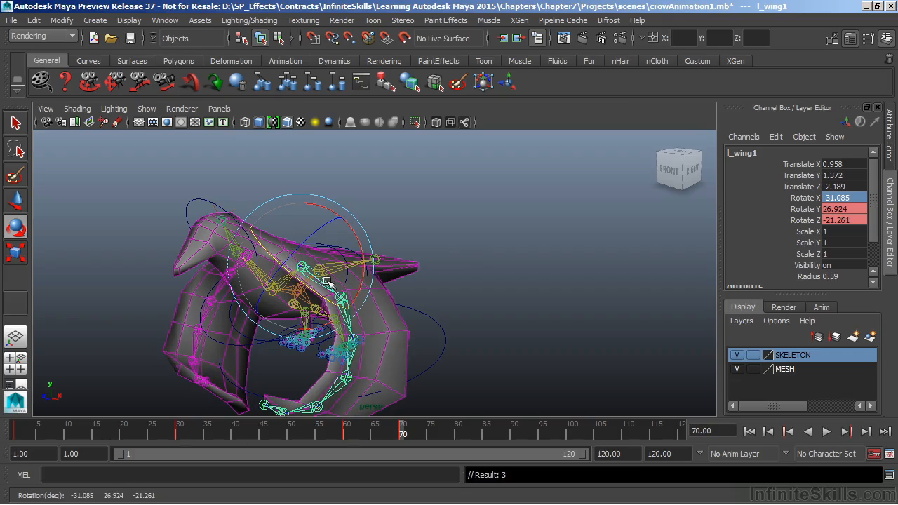
# At frame 80, lift the wings again by rotating l_wing1 to about 20.005 in Rotate X
pyautogui.hotkey('alt', 'v')
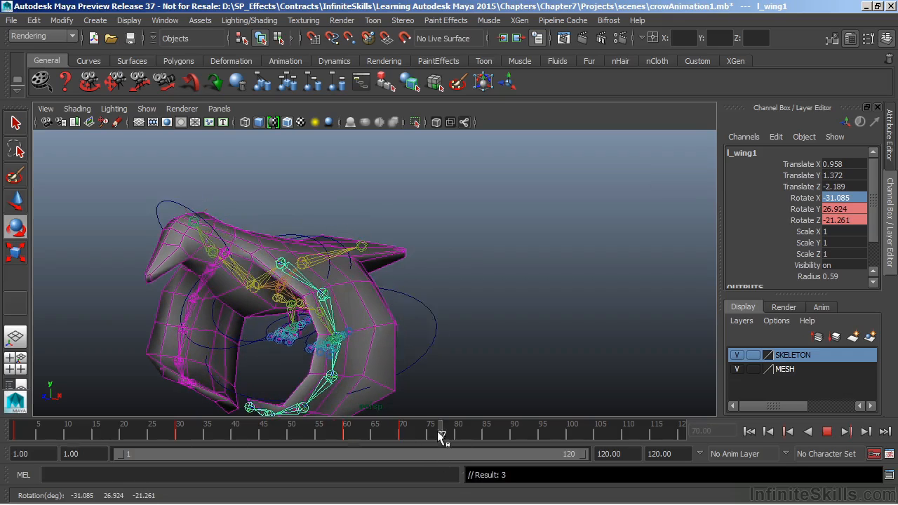
pyautogui.click(456, 431)
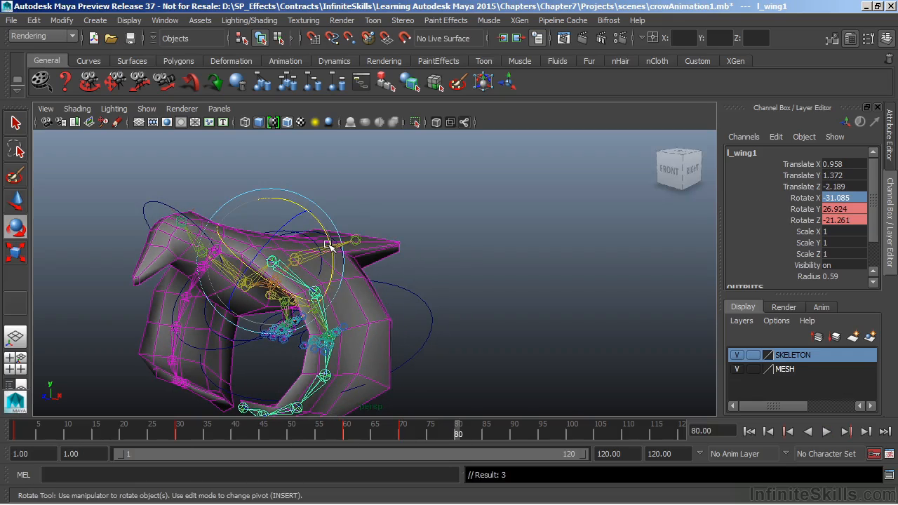
pyautogui.moveTo(328, 246); pyautogui.dragTo(282, 211)
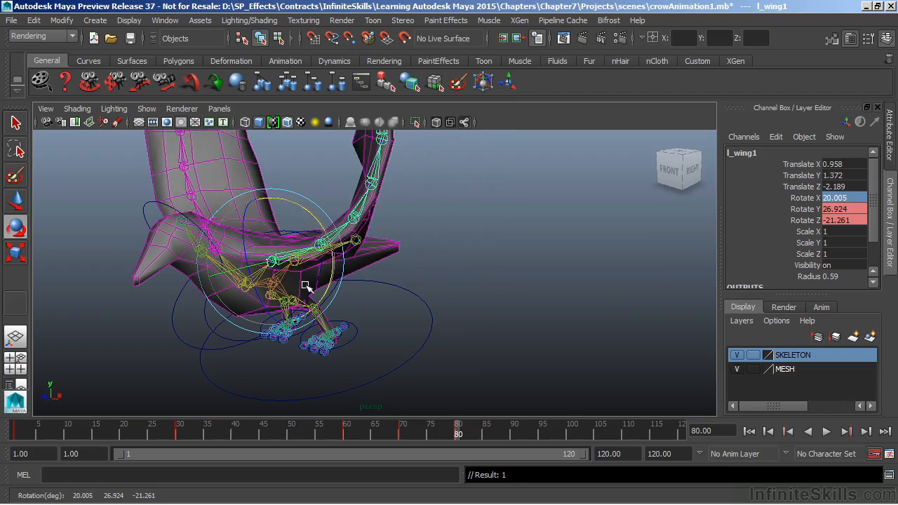
# Carry the wings-down pose of l_wing1 from frame 70 over to frame 90 and key its Rotate channels
pyautogui.moveTo(327, 435)
pyautogui.mouseDown()
pyautogui.moveTo(404, 435)
pyautogui.moveTo(349, 443)
pyautogui.moveTo(536, 456)
pyautogui.moveTo(512, 462)
pyautogui.mouseUp()
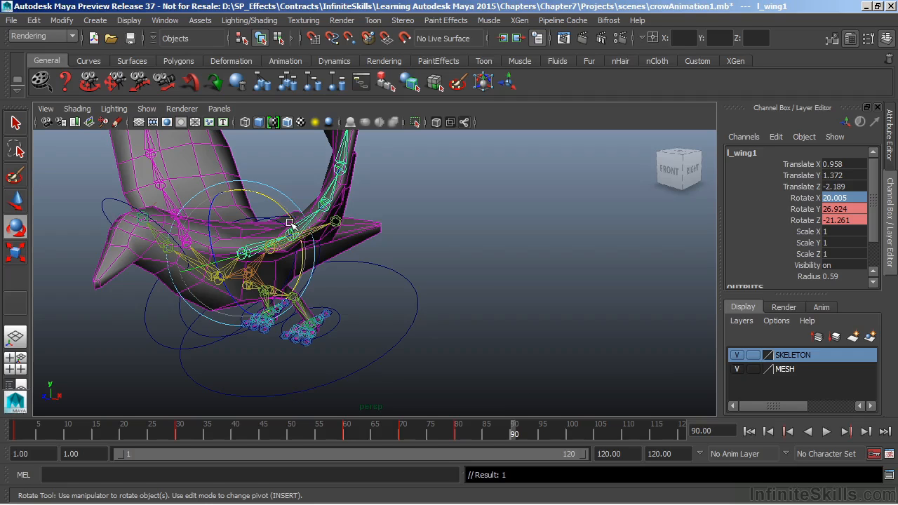
pyautogui.click(401, 434)
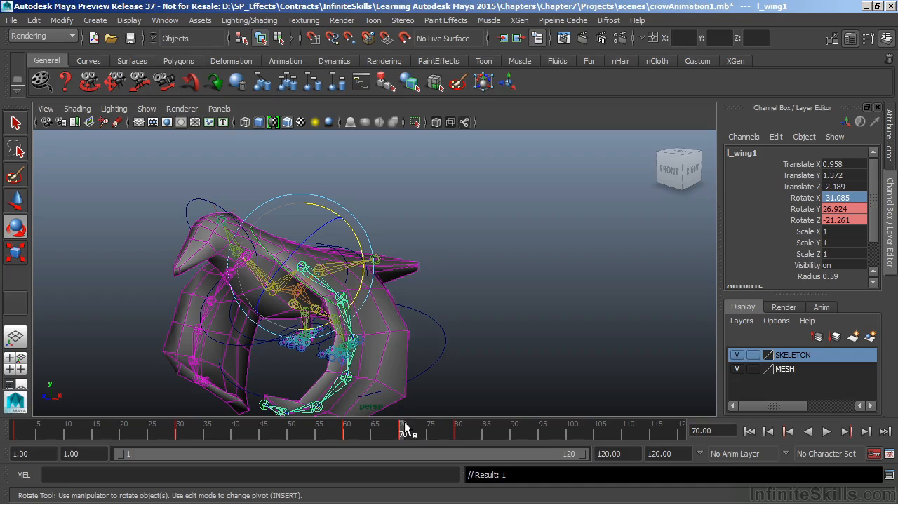
pyautogui.moveTo(403, 433); pyautogui.dragTo(510, 442)
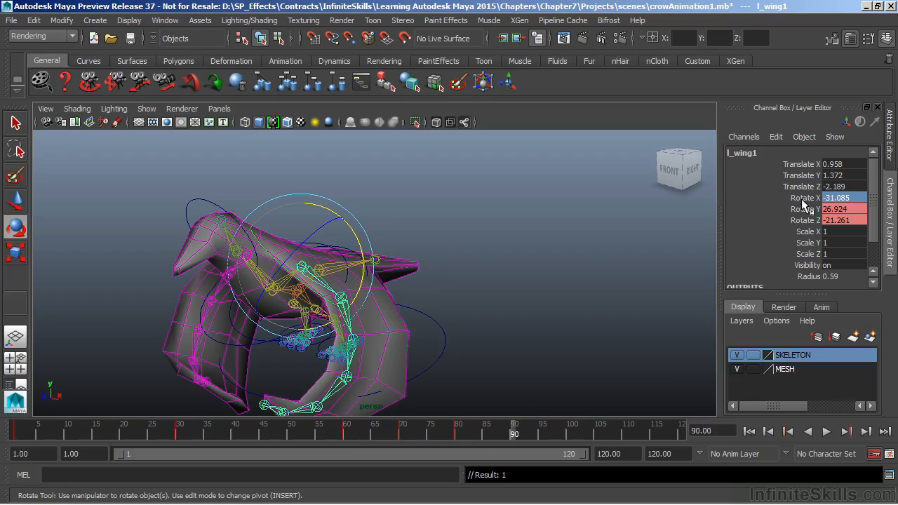
pyautogui.moveTo(803, 199); pyautogui.dragTo(811, 222)
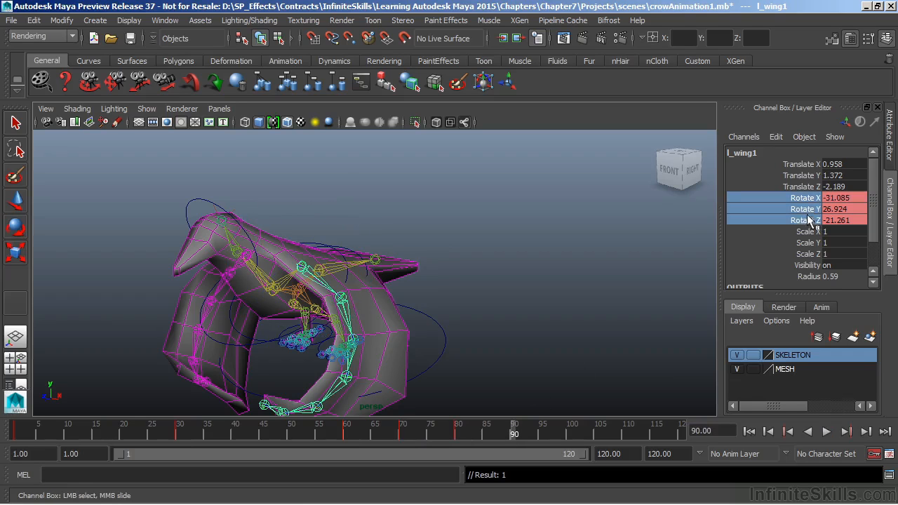
pyautogui.rightClick(810, 219)
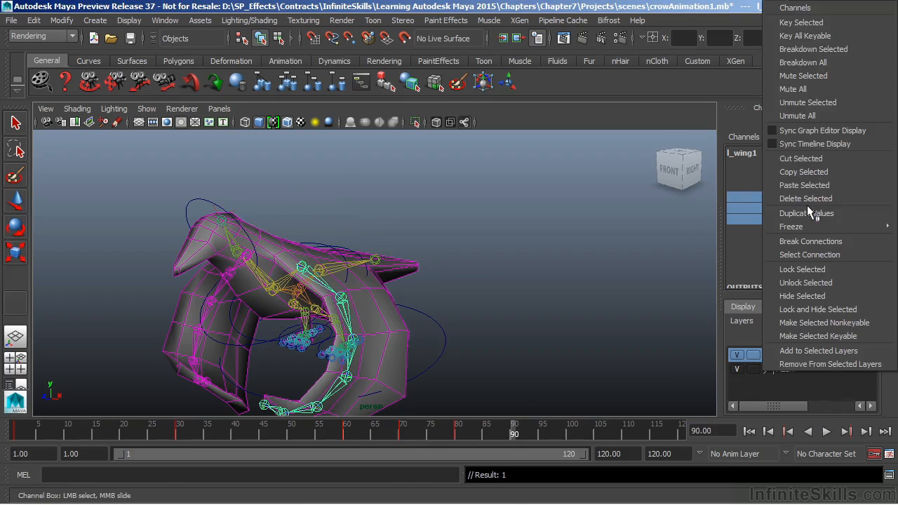
pyautogui.click(809, 24)
# Carry the wings-up pose of l_wing1 from frame 80 over to frame 100 and key its Rotate channels
pyautogui.moveTo(379, 436); pyautogui.dragTo(539, 457)
pyautogui.click(458, 430)
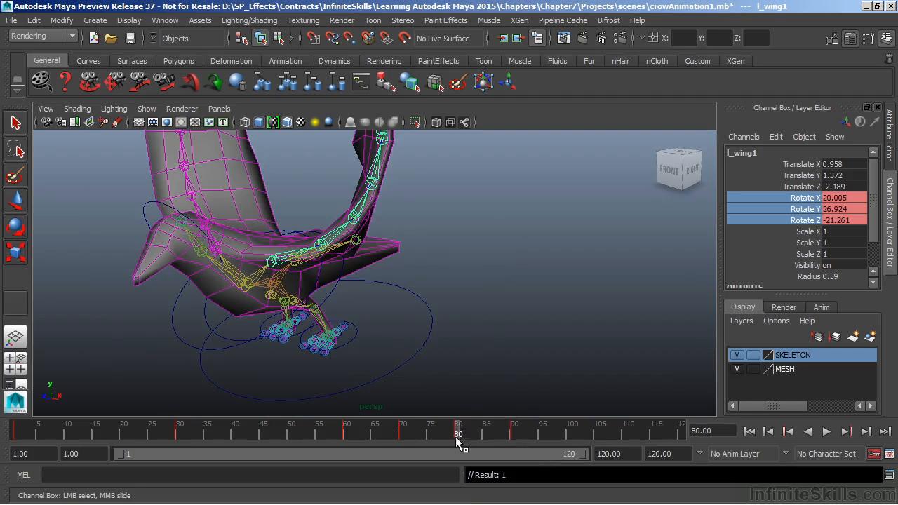
pyautogui.moveTo(459, 430); pyautogui.dragTo(567, 435)
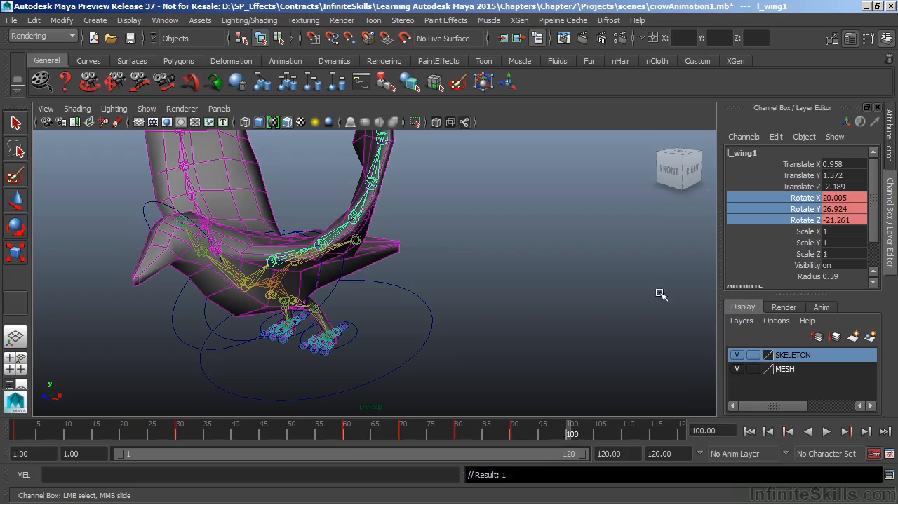
pyautogui.rightClick(805, 210)
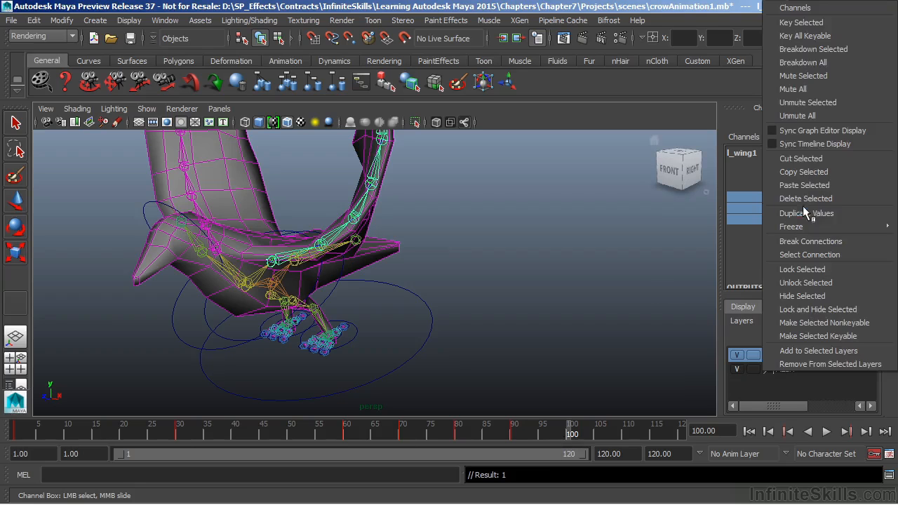
pyautogui.click(799, 24)
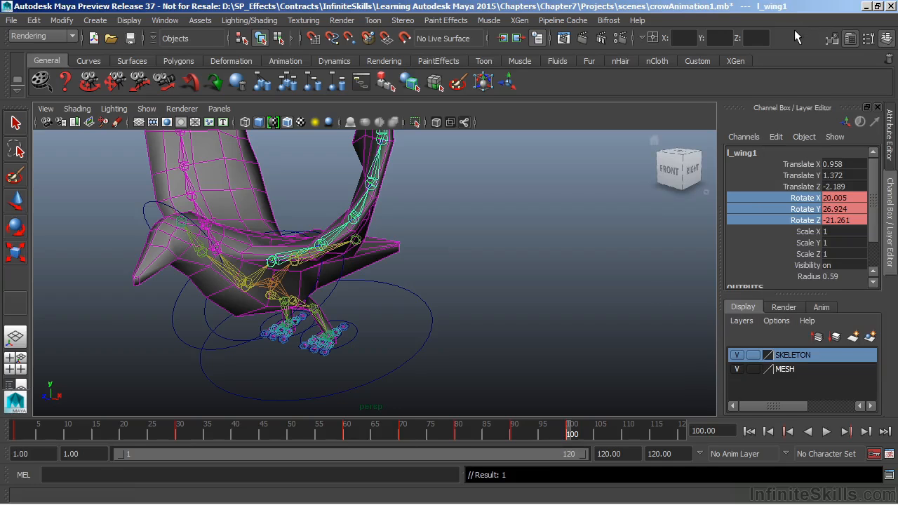
# Carry the wings-down pose of l_wing1 from frame 90 over to frame 110 and key its Rotate channels
pyautogui.click(514, 433)
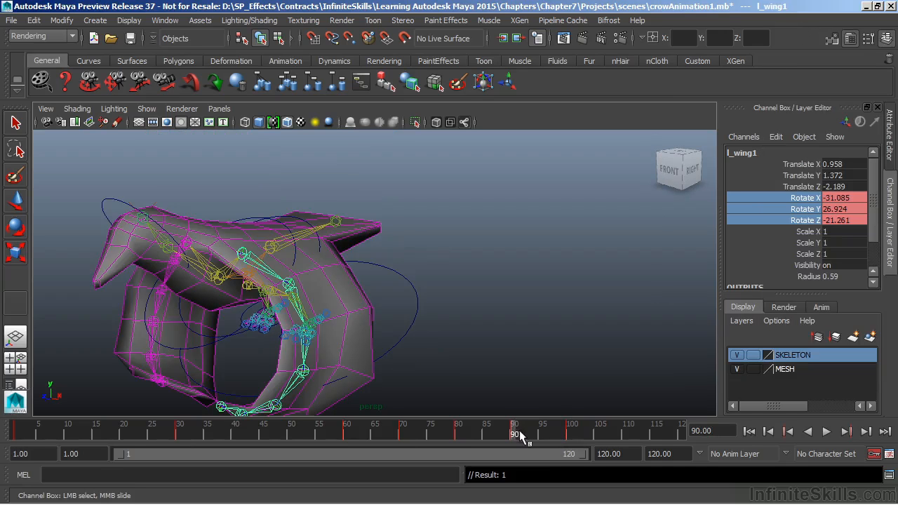
pyautogui.hotkey('alt', 'v')
pyautogui.hotkey('alt', 'v')
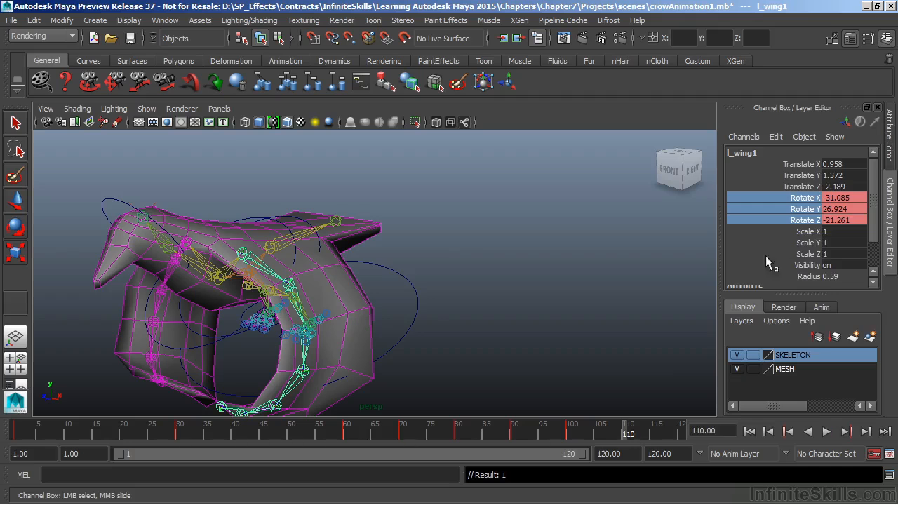
pyautogui.rightClick(813, 209)
pyautogui.click(811, 24)
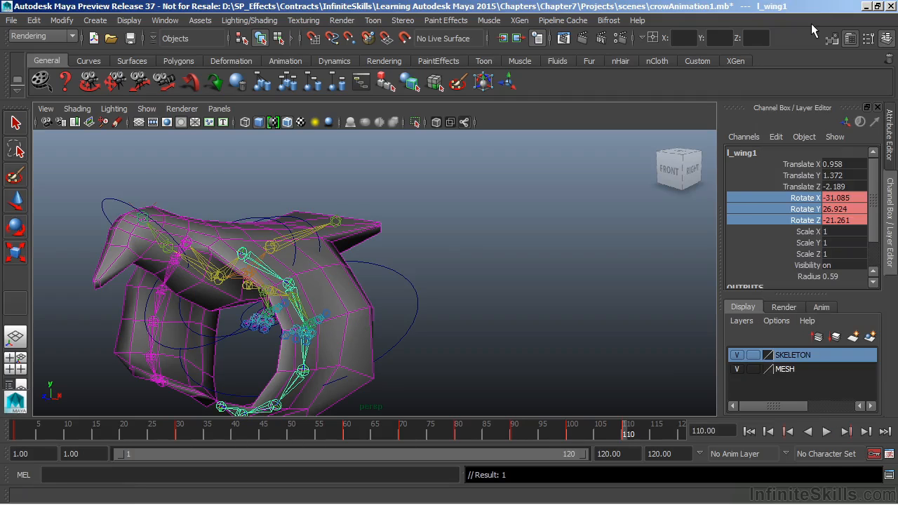
# Carry the wings-up pose of l_wing1 from frame 100 over to frame 120, key its Rotate channels and play back the flapping
pyautogui.click(571, 437)
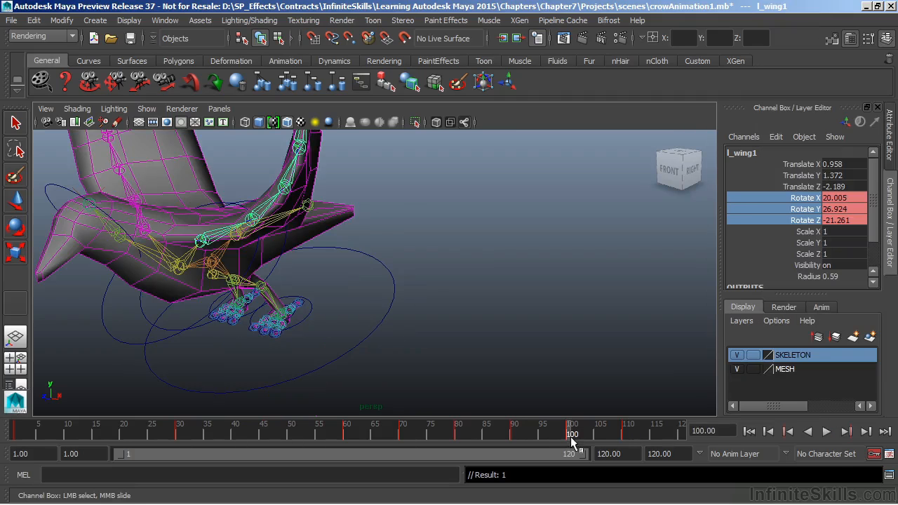
pyautogui.hotkey('alt', 'v')
pyautogui.rightClick(803, 209)
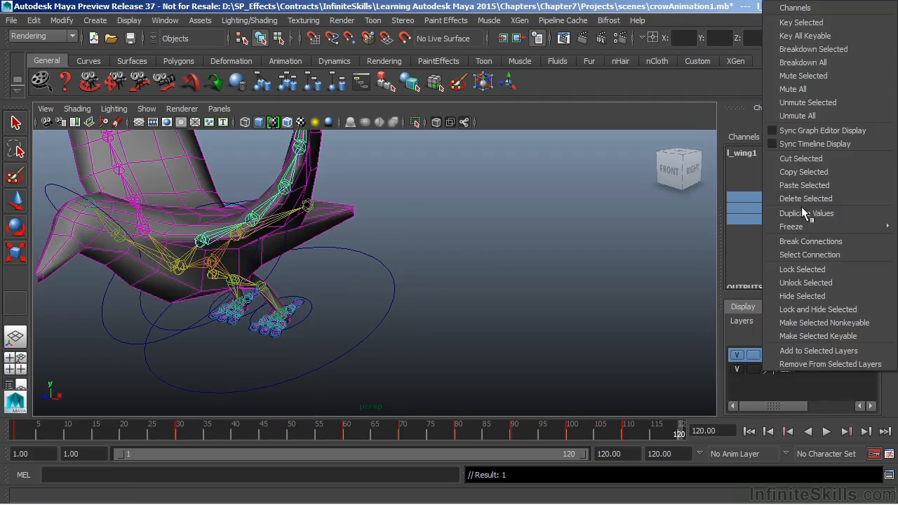
pyautogui.click(803, 22)
pyautogui.hotkey('alt', 'v')
pyautogui.moveTo(461, 428)
pyautogui.mouseDown()
pyautogui.moveTo(664, 469)
pyautogui.moveTo(481, 464)
pyautogui.moveTo(634, 454)
pyautogui.moveTo(595, 473)
pyautogui.moveTo(474, 455)
pyautogui.moveTo(430, 469)
pyautogui.moveTo(294, 462)
pyautogui.mouseUp()
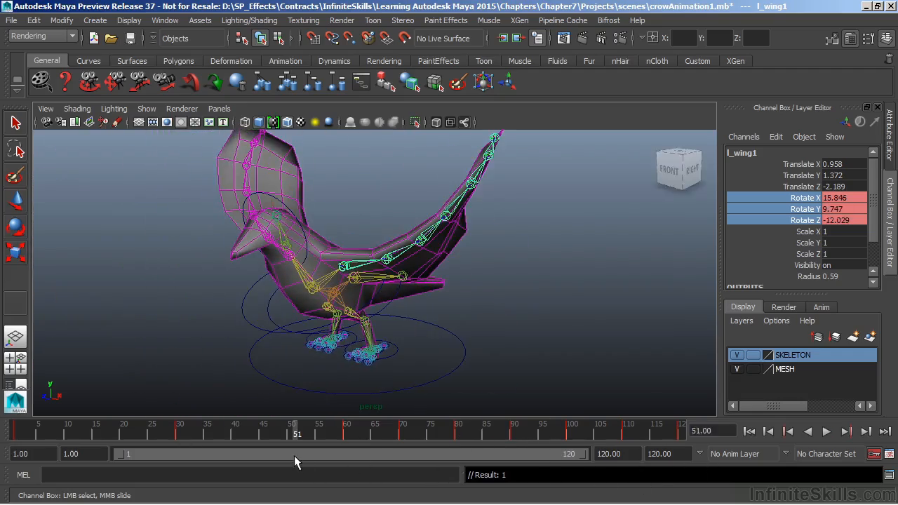
# Key the head control's Rotate and Translate channels at frame 1
pyautogui.click(278, 199)
pyautogui.moveTo(147, 431); pyautogui.dragTo(2, 437)
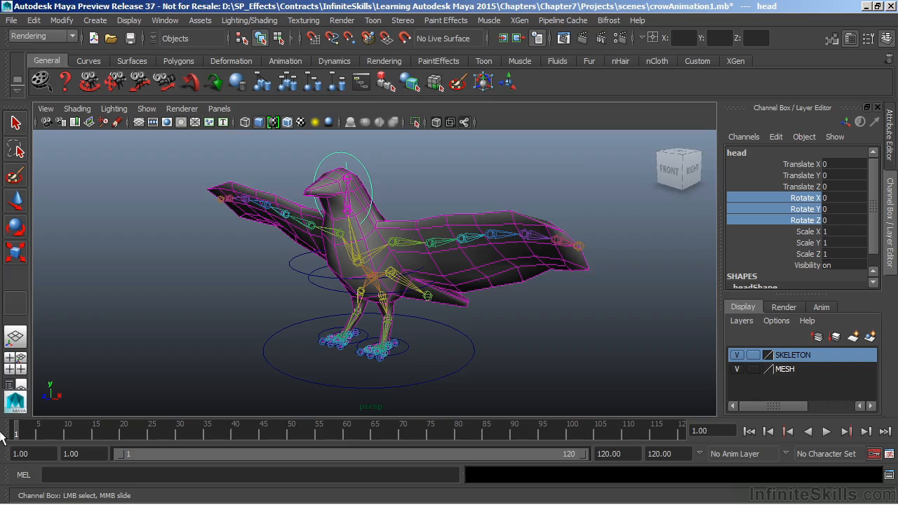
pyautogui.rightClick(807, 208)
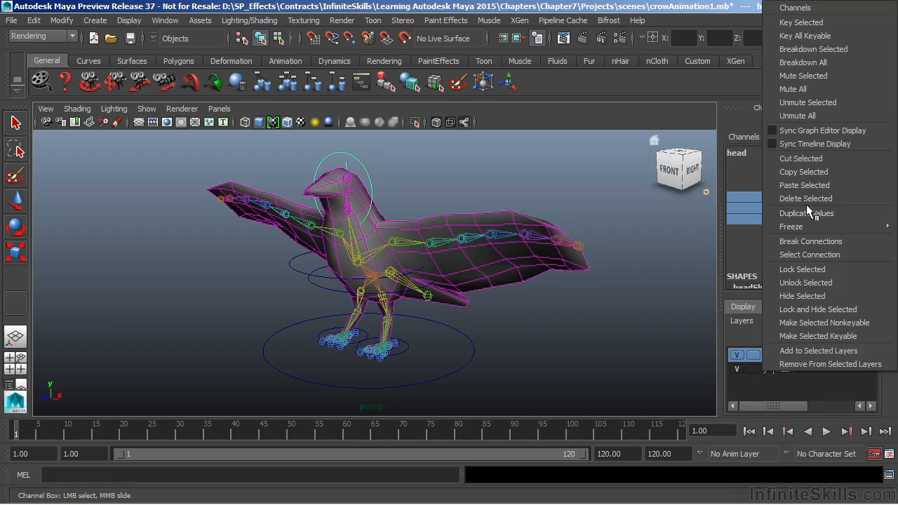
pyautogui.click(805, 23)
pyautogui.moveTo(794, 164); pyautogui.dragTo(800, 188)
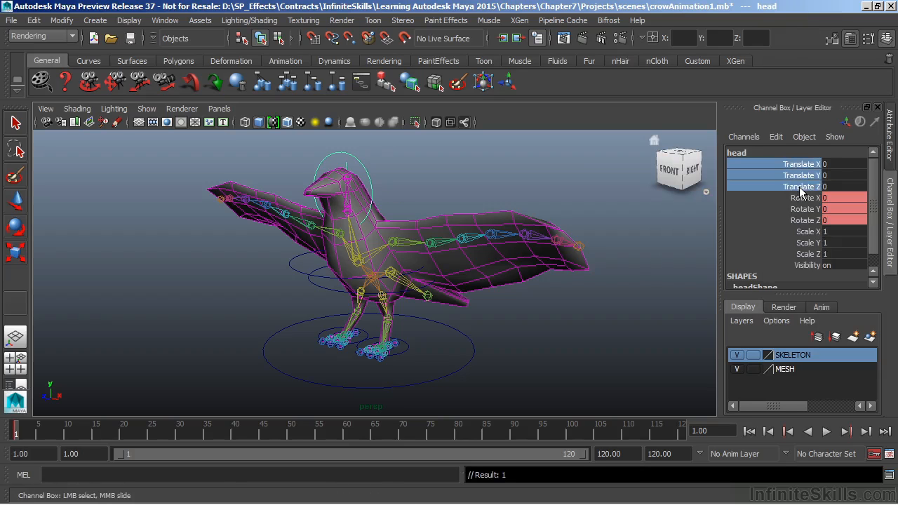
pyautogui.rightClick(804, 175)
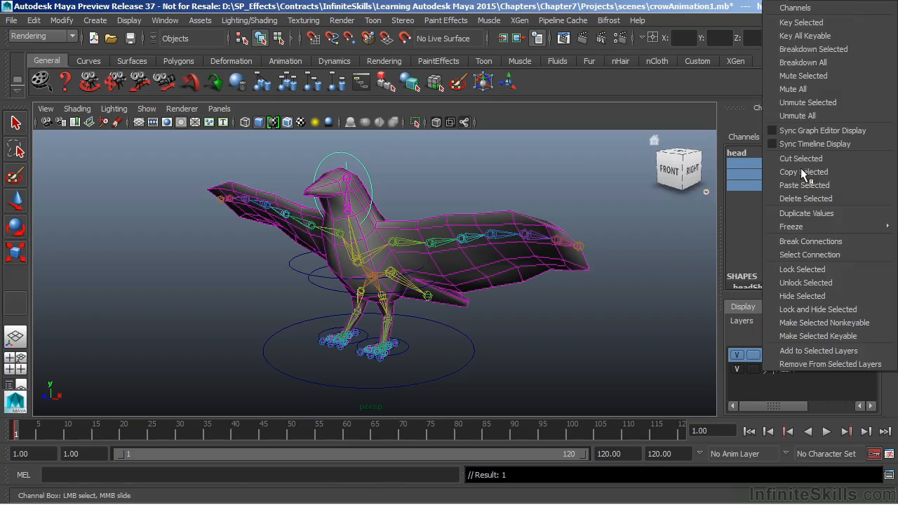
pyautogui.click(806, 23)
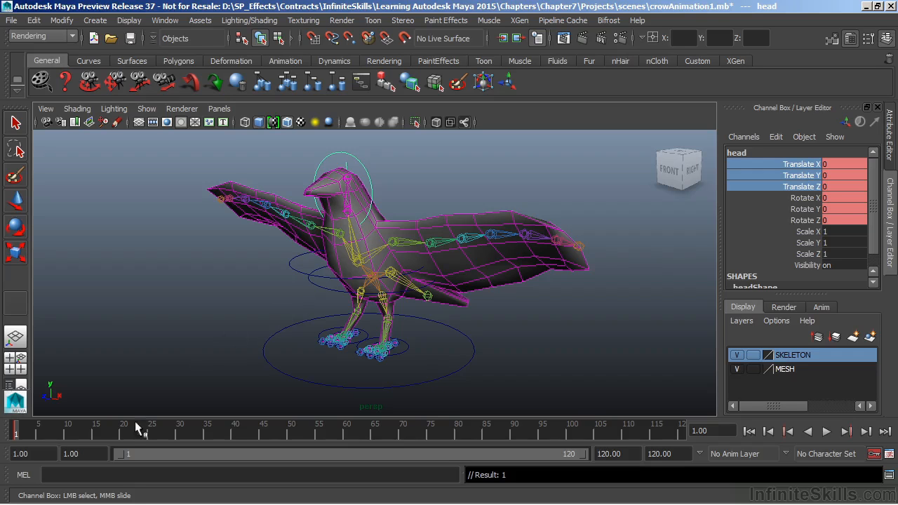
# At frame 30, lower the head control to about Translate Y -0.848 and Z 0.148, and tilt it down to about 33.912 in Rotate X
pyautogui.moveTo(113, 431); pyautogui.dragTo(180, 431)
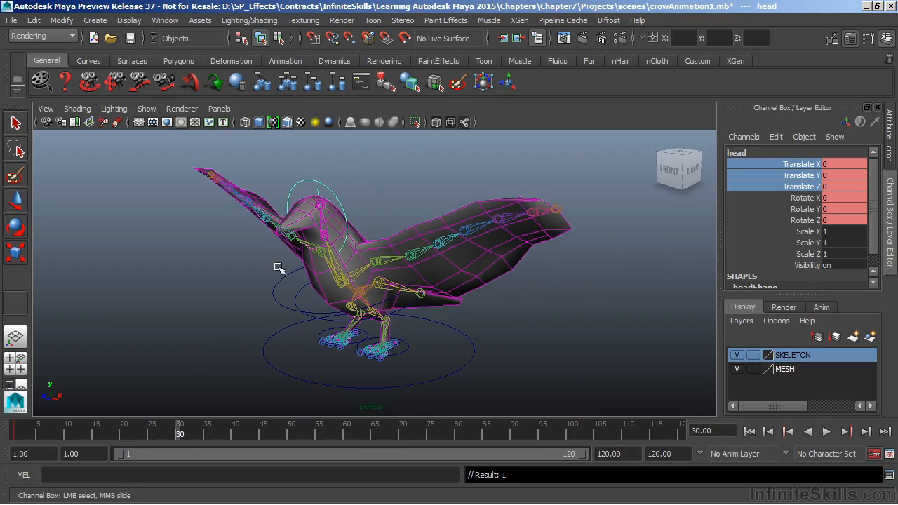
pyautogui.hotkey('ctrl', 'a')
pyautogui.press('w')
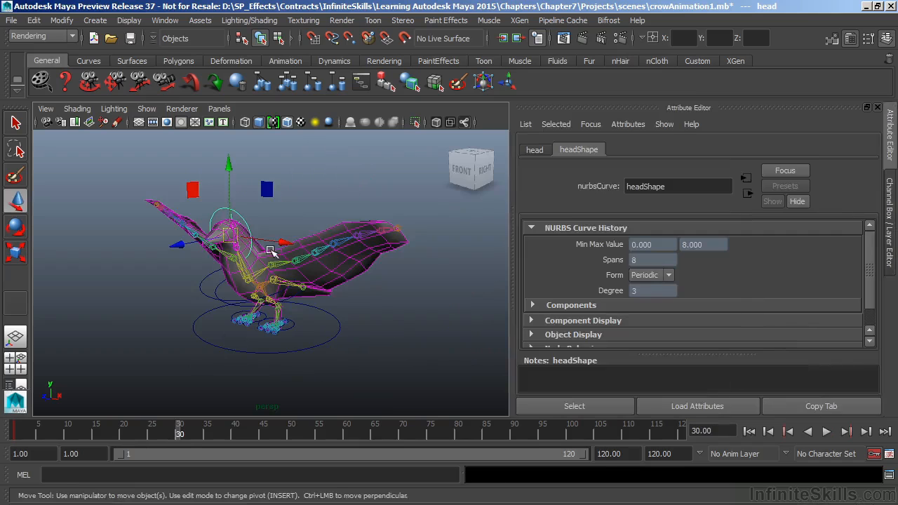
pyautogui.click(881, 207)
pyautogui.moveTo(315, 147); pyautogui.dragTo(294, 162)
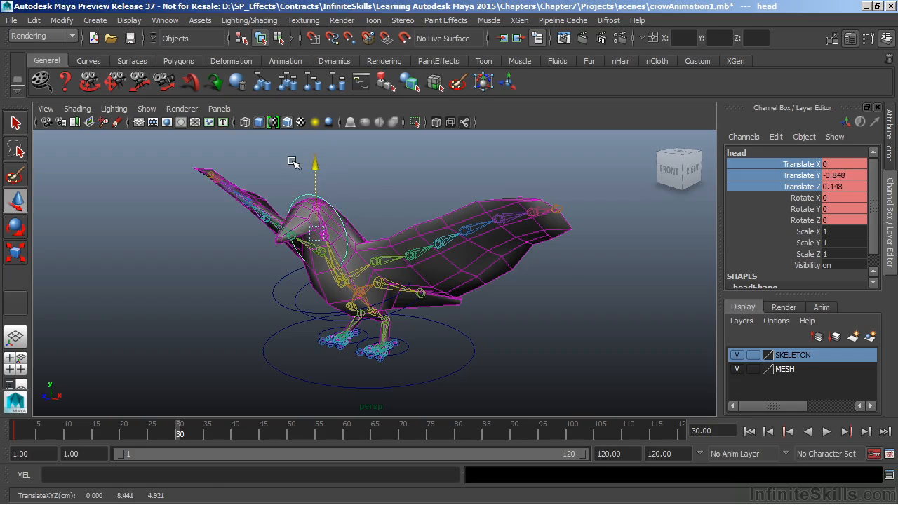
pyautogui.press('e')
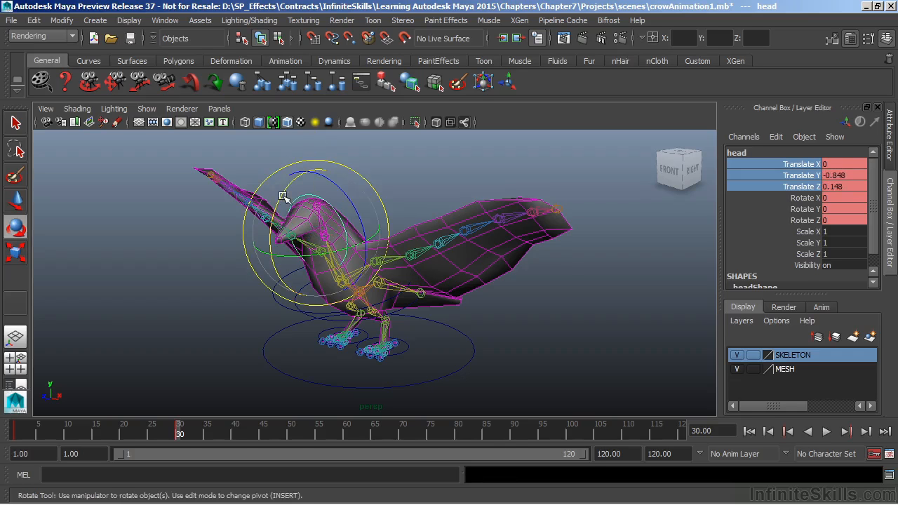
pyautogui.moveTo(282, 196); pyautogui.dragTo(271, 240)
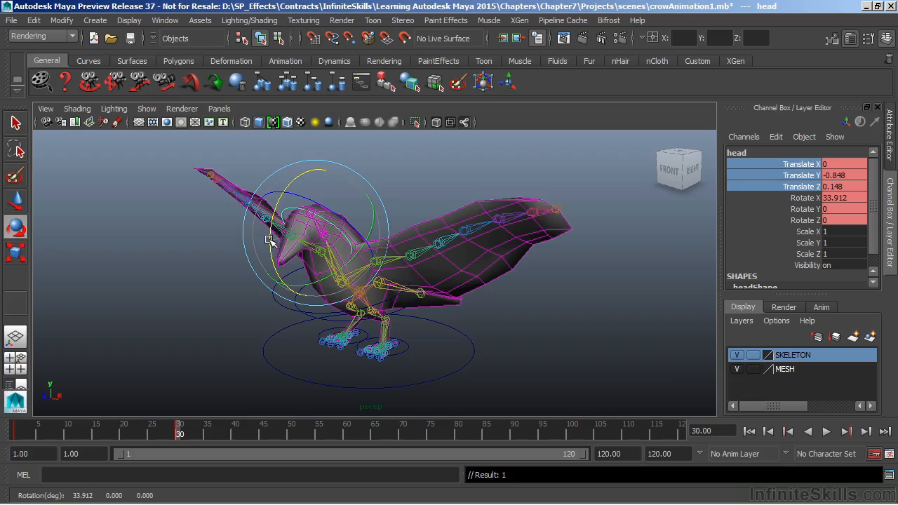
# At frame 60, tilt the head control back up and raise it so the beak points forward
pyautogui.moveTo(290, 435); pyautogui.dragTo(345, 435)
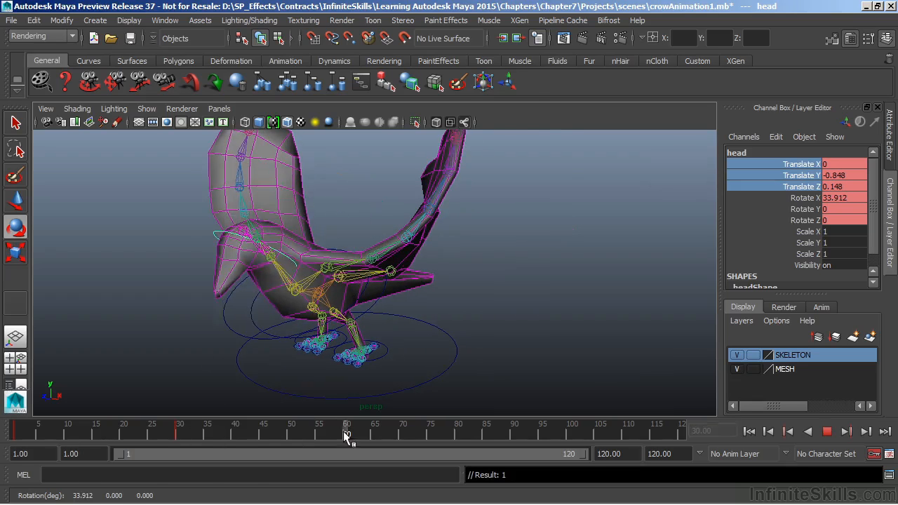
pyautogui.moveTo(205, 260); pyautogui.dragTo(220, 174)
pyautogui.press('w')
# At frame 90, raise and rotate the head control so the crow looks ahead, key the pose and check the motion
pyautogui.moveTo(350, 435); pyautogui.dragTo(514, 438)
pyautogui.moveTo(142, 166); pyautogui.dragTo(144, 171)
pyautogui.moveTo(92, 252); pyautogui.dragTo(118, 170)
pyautogui.press('e')
pyautogui.press('s')
pyautogui.moveTo(180, 431)
pyautogui.mouseDown()
pyautogui.moveTo(520, 438)
pyautogui.moveTo(273, 433)
pyautogui.moveTo(506, 440)
pyautogui.moveTo(316, 453)
pyautogui.mouseUp()
pyautogui.press('e')
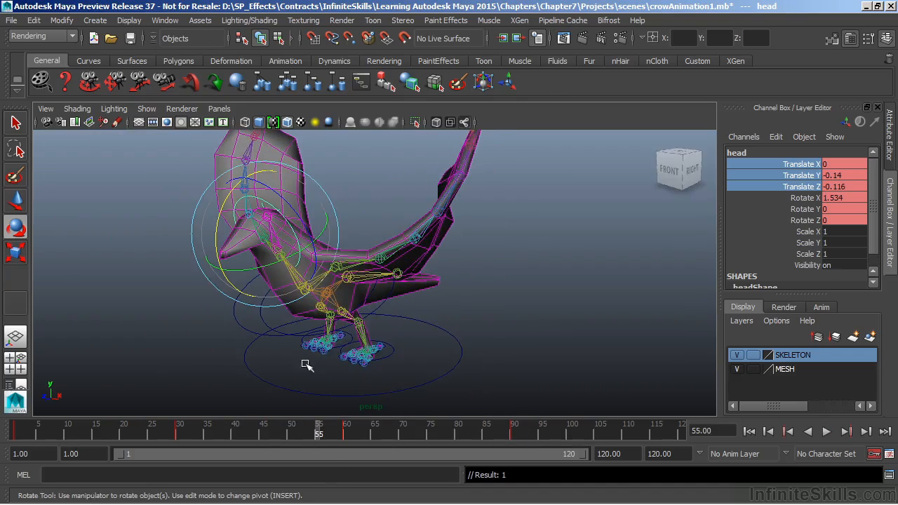
# Key the Translate and Rotate channels of both leg handles, l_LegHandle and r_LegHandle, at frame 1
pyautogui.moveTo(321, 435)
pyautogui.mouseDown()
pyautogui.moveTo(512, 441)
pyautogui.moveTo(448, 459)
pyautogui.moveTo(15, 450)
pyautogui.mouseUp()
pyautogui.click(407, 356)
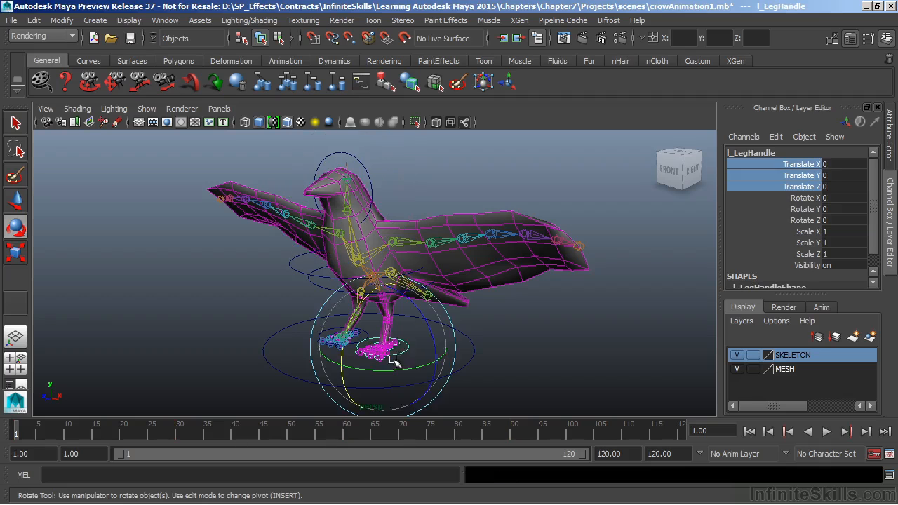
pyautogui.press('q')
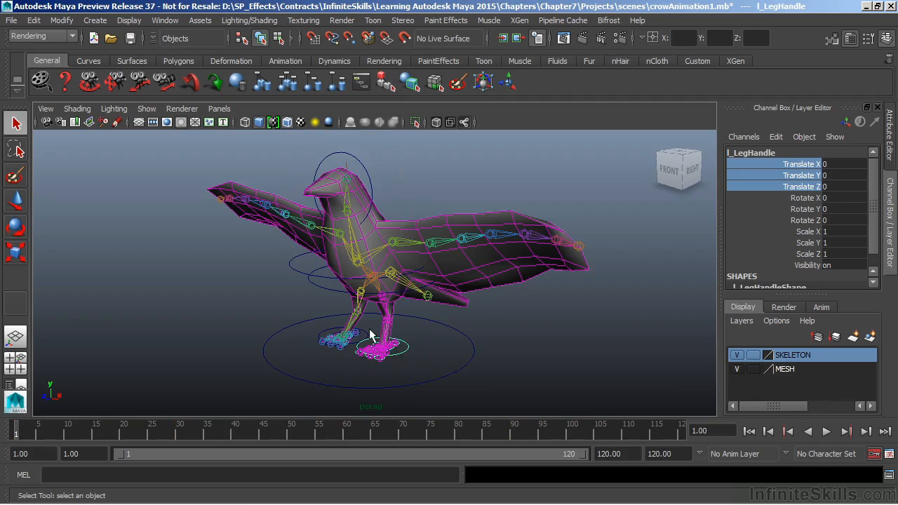
pyautogui.keyDown('shift'); pyautogui.click(363, 333); pyautogui.keyUp('shift')
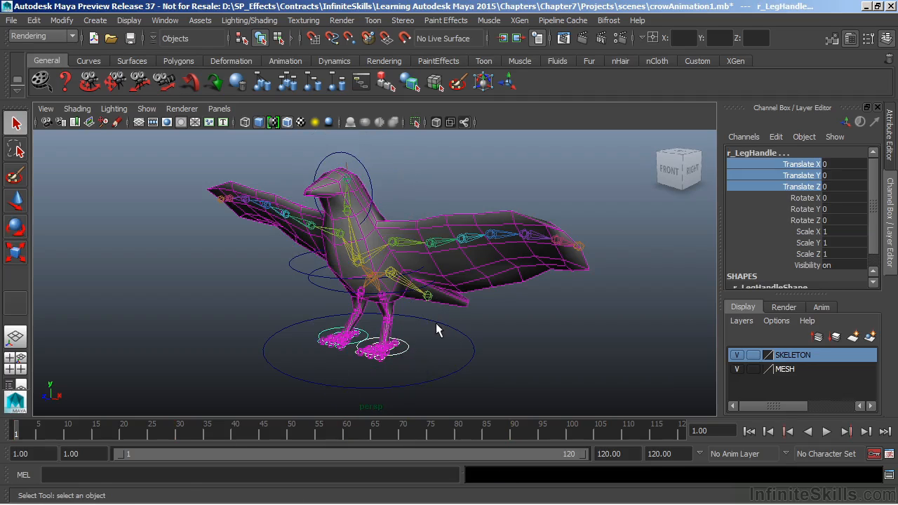
pyautogui.moveTo(815, 164); pyautogui.dragTo(813, 223)
pyautogui.rightClick(814, 223)
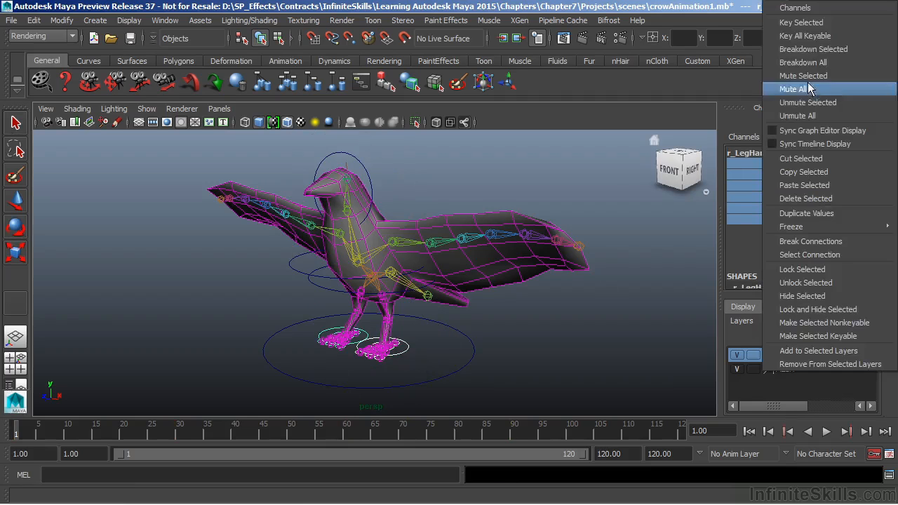
pyautogui.click(807, 23)
# Key the Translate and Rotate channels of both leg handles at frame 30, keeping the feet planted
pyautogui.moveTo(169, 435); pyautogui.dragTo(178, 435)
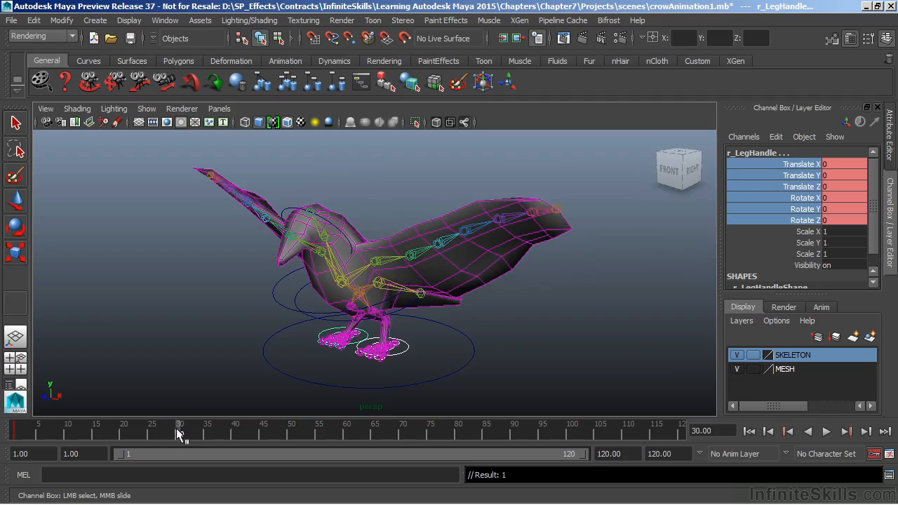
pyautogui.rightClick(815, 192)
pyautogui.click(798, 24)
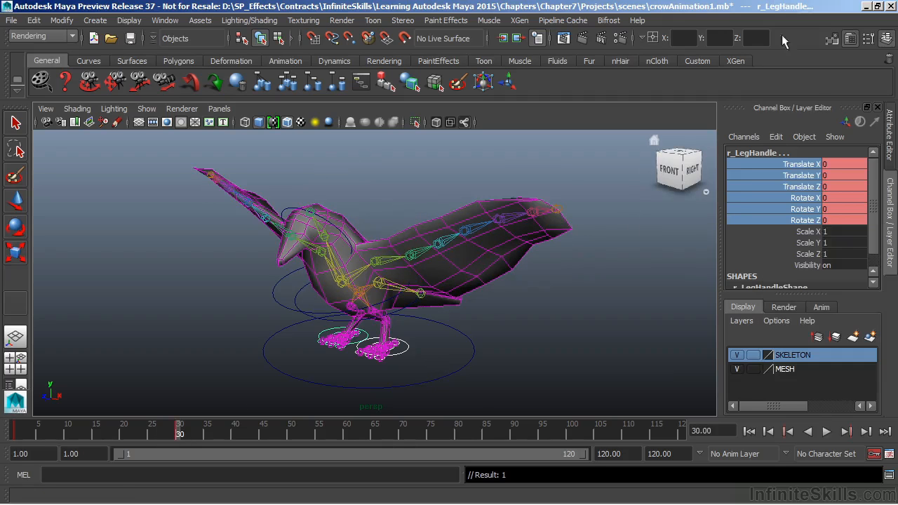
# At frame 60, move both leg handles backward to about Translate Y -0.02 and Z -0.471
pyautogui.moveTo(218, 433); pyautogui.dragTo(346, 436)
pyautogui.press('w')
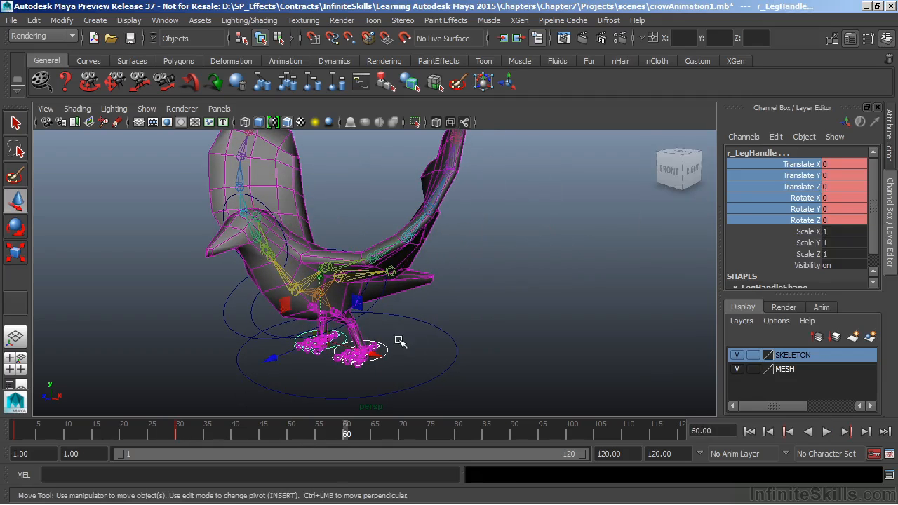
pyautogui.moveTo(271, 359); pyautogui.dragTo(276, 358)
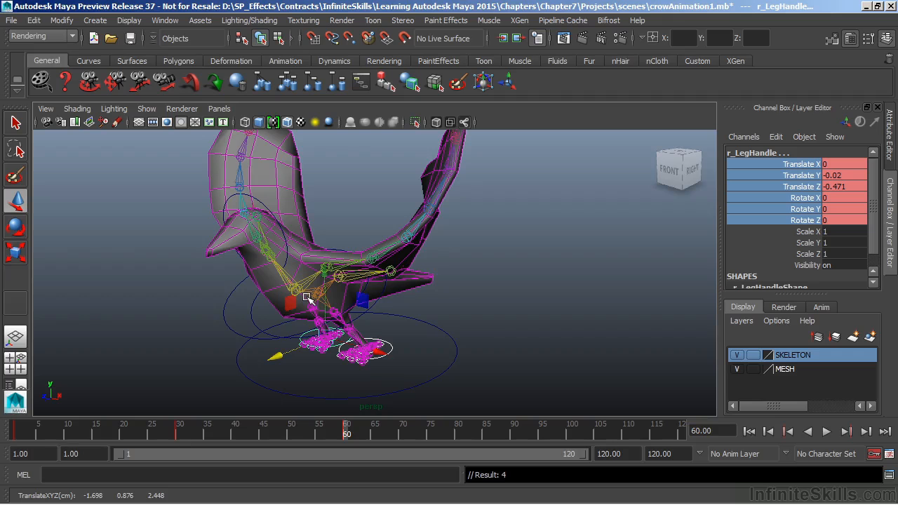
# At frame 90, rotate both leg handles to about 128.999 in Rotate X so the feet trail behind, and play back the animation
pyautogui.moveTo(345, 426); pyautogui.dragTo(511, 442)
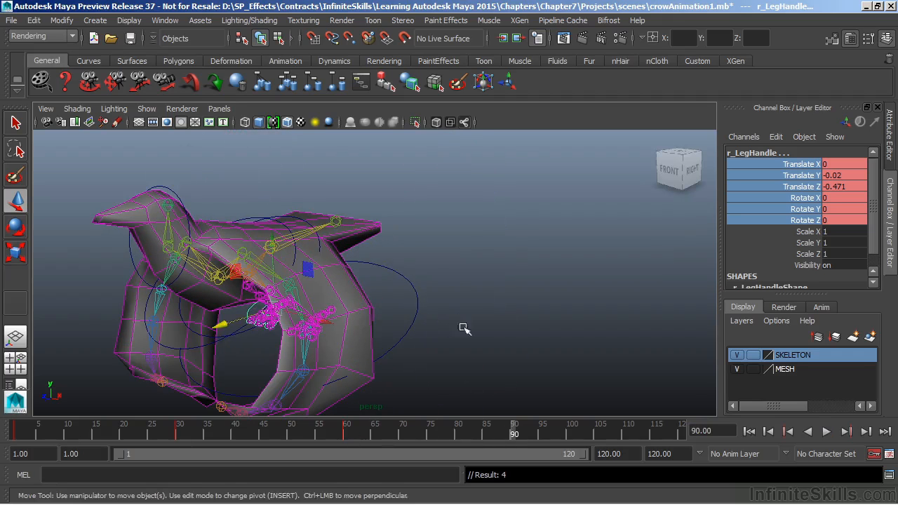
pyautogui.press('e')
pyautogui.keyDown('alt'); pyautogui.moveTo(490, 329); pyautogui.dragTo(338, 238); pyautogui.keyUp('alt')
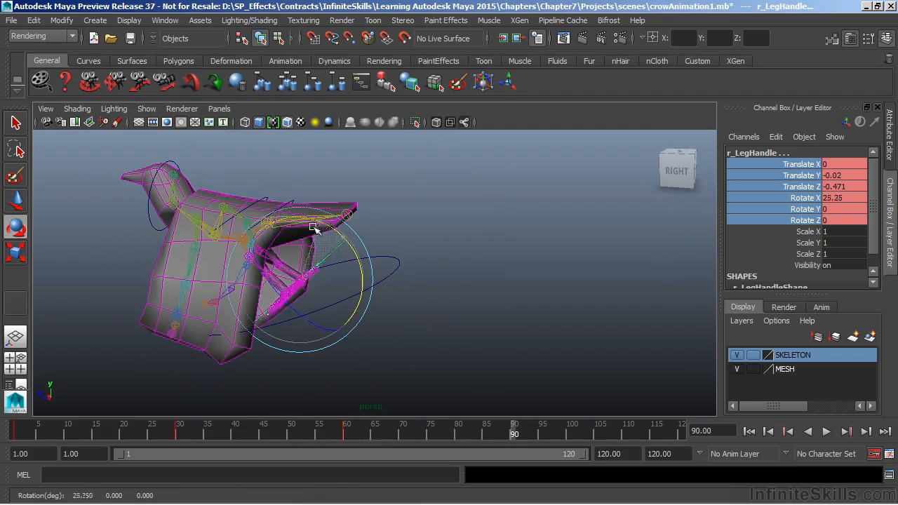
pyautogui.moveTo(226, 219); pyautogui.dragTo(111, 283)
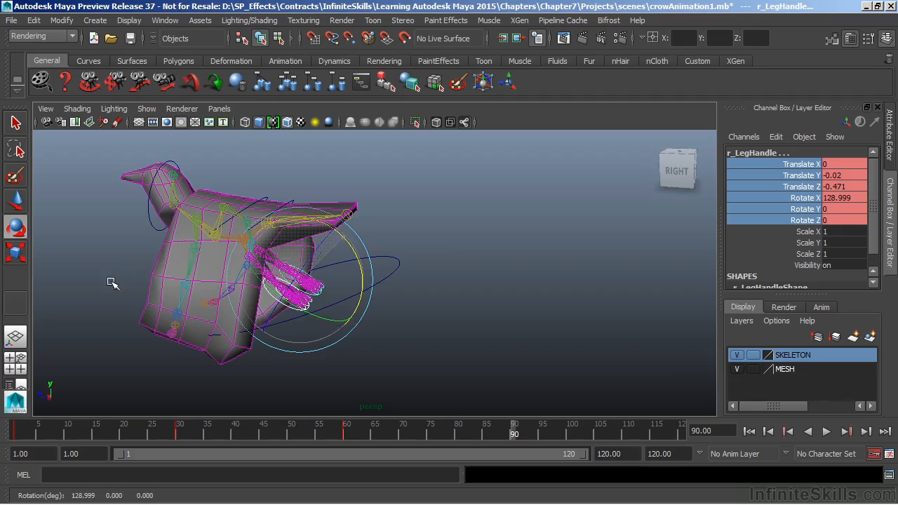
pyautogui.keyDown('alt'); pyautogui.moveTo(283, 295); pyautogui.dragTo(476, 317); pyautogui.keyUp('alt')
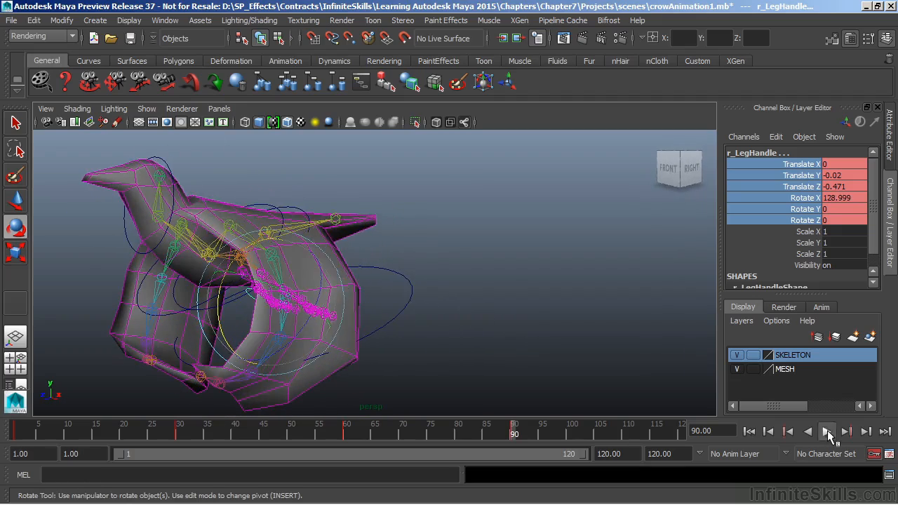
pyautogui.click(828, 431)
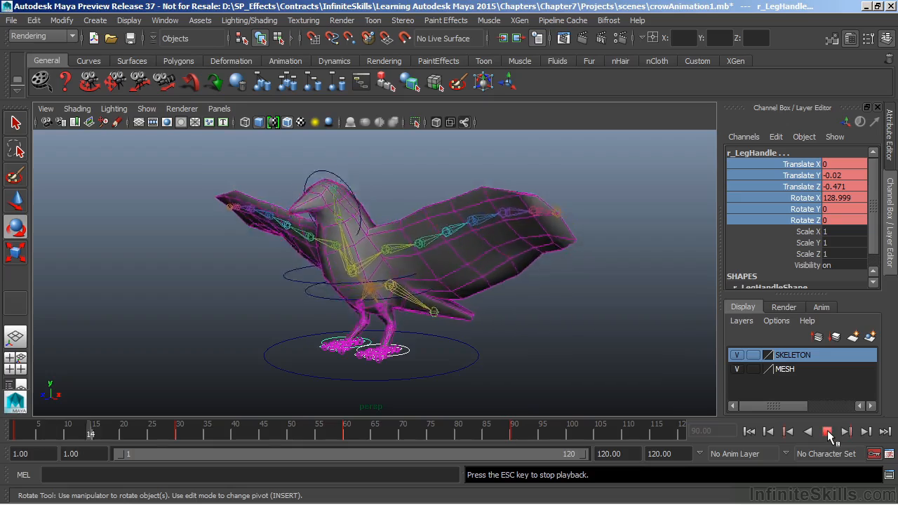